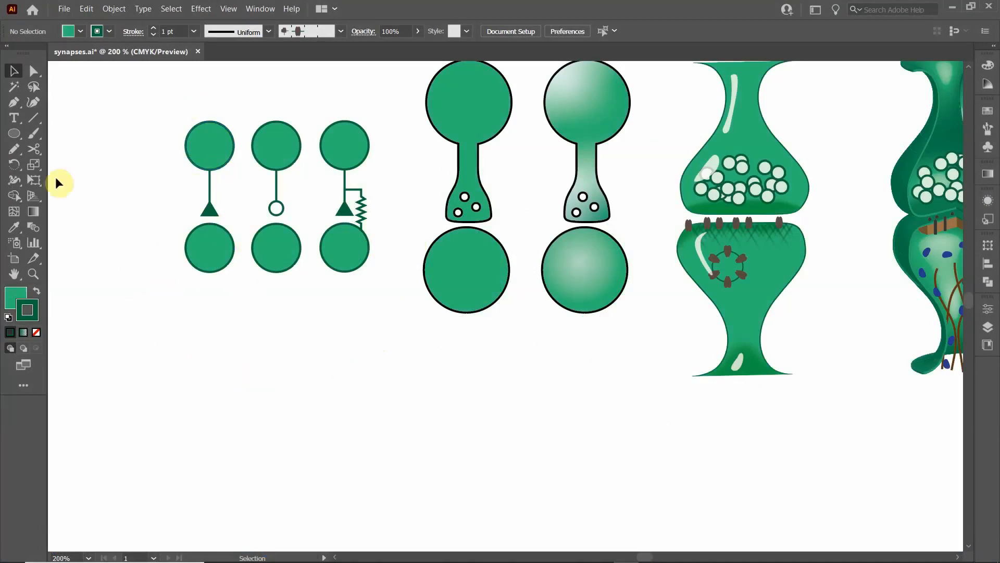
Draw a green circle the size of the existing ones with the Ellipse tool and place it below the first synapse diagram
{"action": "left_click", "coordinate": [14, 137]}
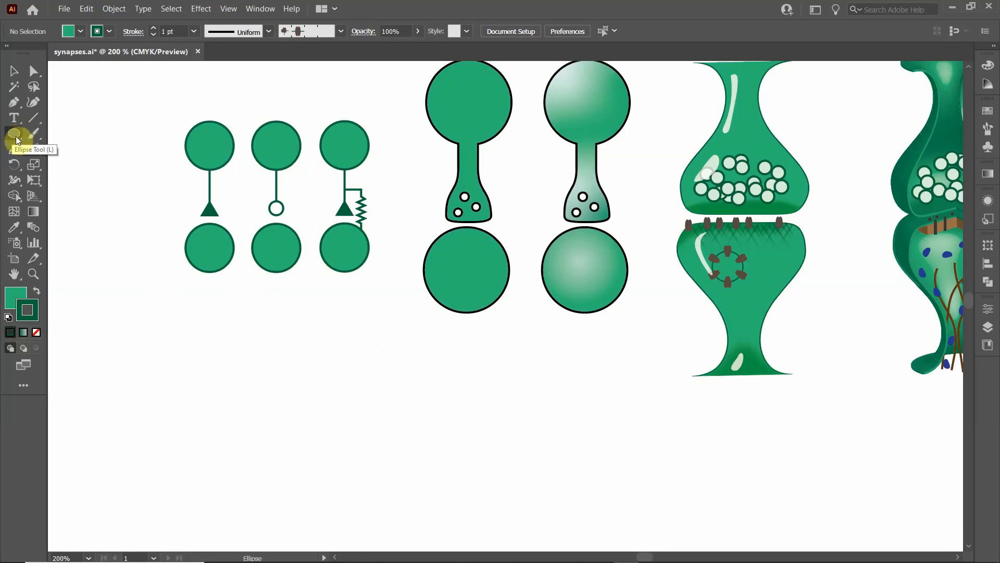
{"action": "left_click", "coordinate": [16, 136]}
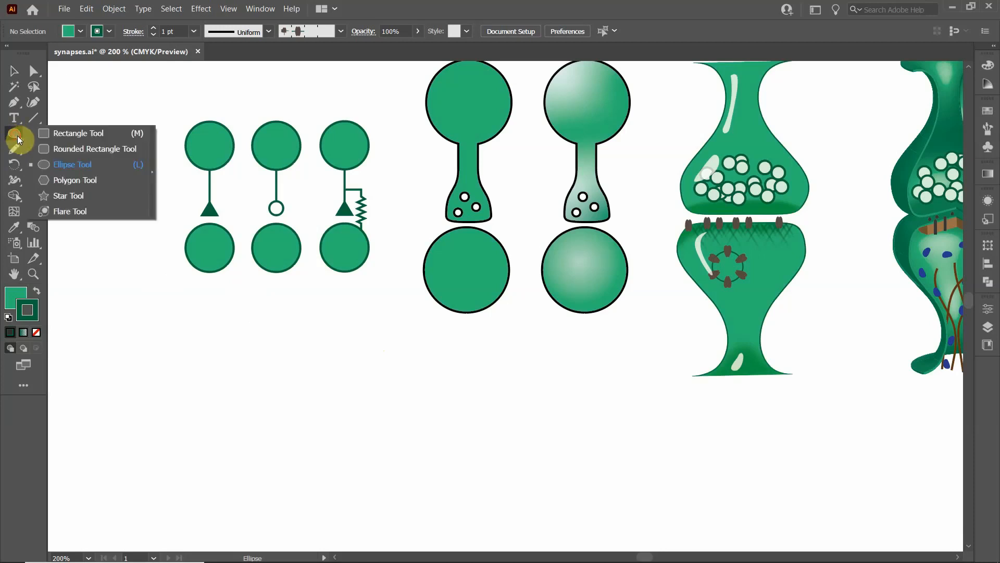
{"action": "left_click", "coordinate": [73, 164]}
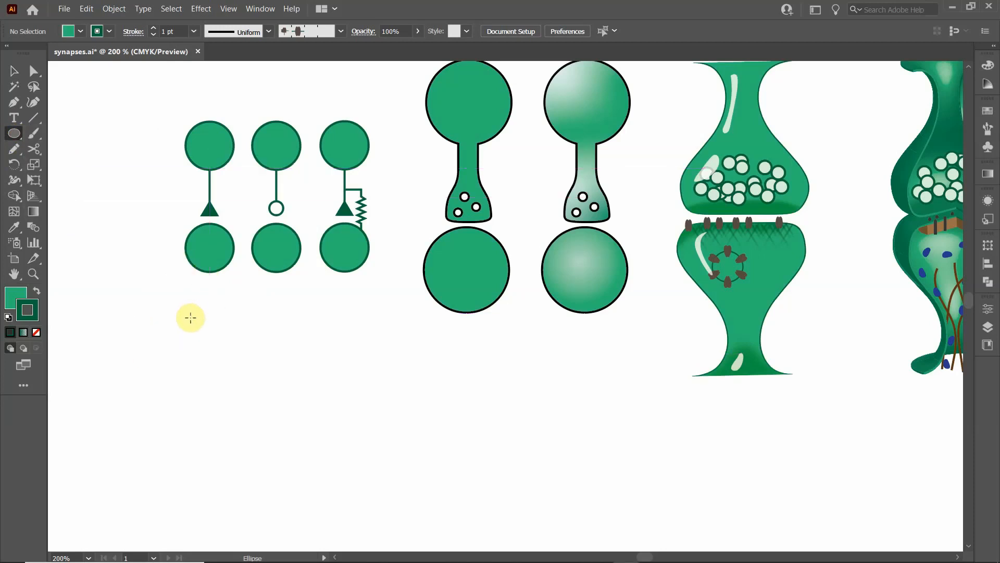
{"action": "mouse_move", "coordinate": [191, 317]}
{"action": "left_mouse_down"}
{"action": "mouse_move", "coordinate": [232, 357]}
{"action": "mouse_move", "coordinate": [231, 371]}
{"action": "mouse_move", "coordinate": [225, 358]}
{"action": "mouse_move", "coordinate": [237, 352]}
{"action": "mouse_move", "coordinate": [230, 361]}
{"action": "mouse_move", "coordinate": [240, 373]}
{"action": "mouse_move", "coordinate": [222, 350]}
{"action": "mouse_move", "coordinate": [237, 367]}
{"action": "left_mouse_up"}
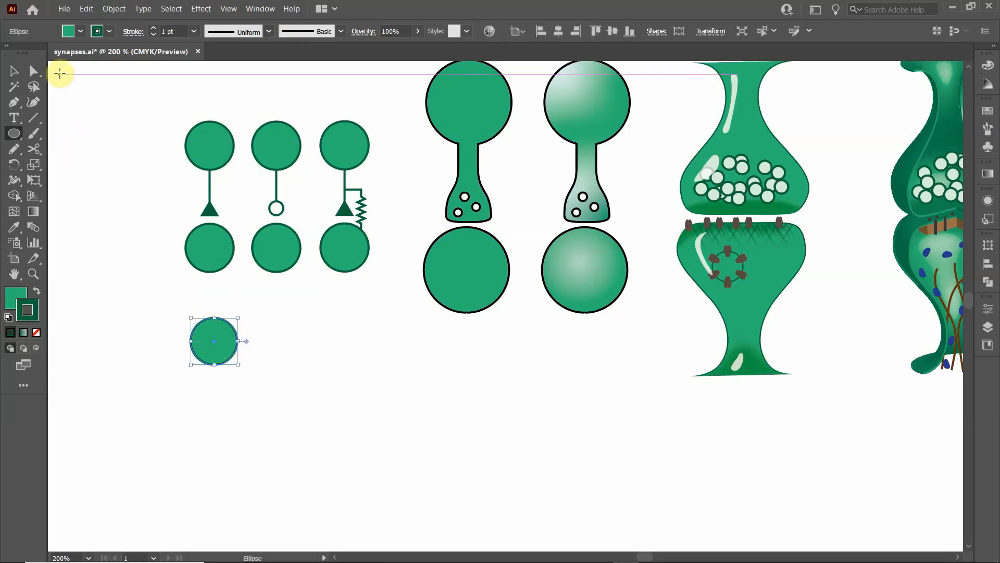
{"action": "left_click", "coordinate": [14, 70]}
{"action": "left_click_drag", "start_coordinate": [218, 336], "coordinate": [213, 329]}
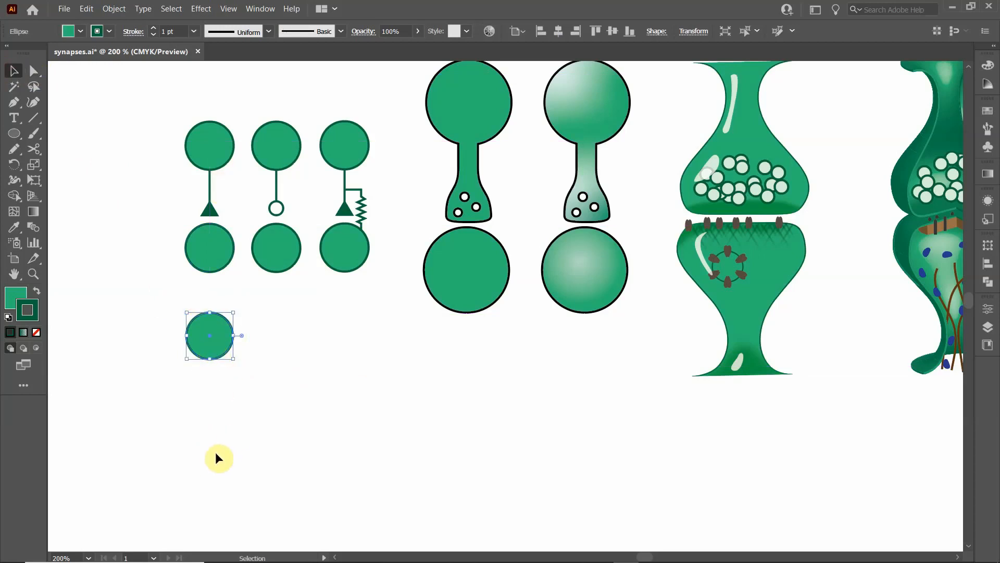
Duplicate the new circle straight down, leaving a gap between the two circles for a connector
{"action": "left_click", "coordinate": [225, 381]}
{"action": "left_click", "coordinate": [218, 334]}
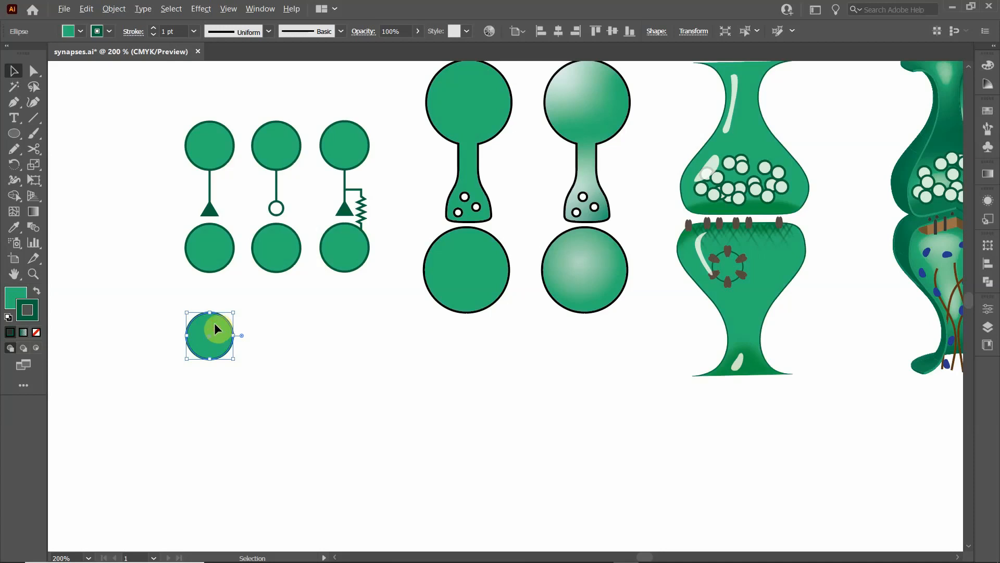
{"action": "left_click_drag", "start_coordinate": [217, 329], "coordinate": [218, 418]}
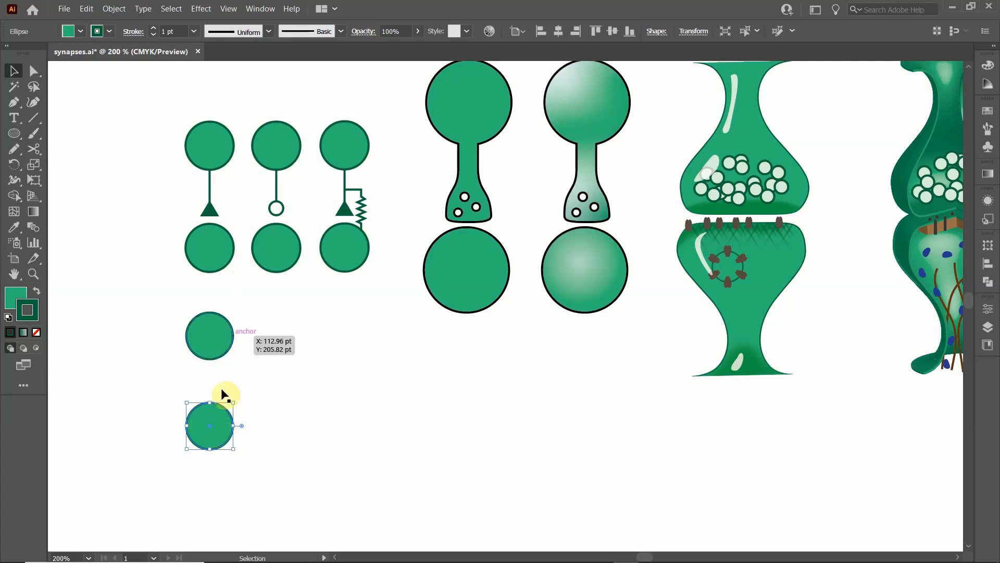
{"action": "left_click", "coordinate": [180, 383]}
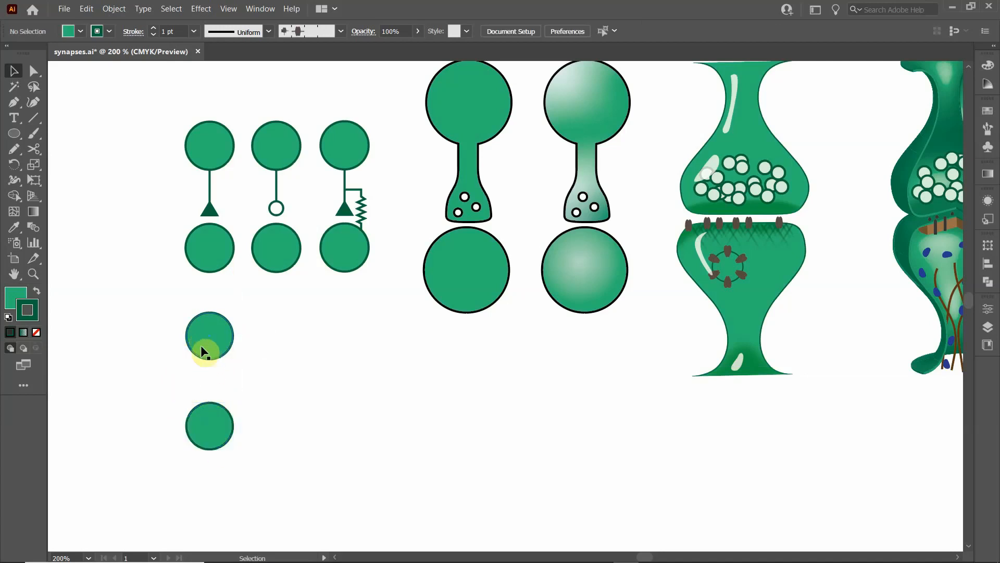
Draw a vertical line about 21 pt long from the lower edge of the upper new circle to just above the lower one
{"action": "left_click", "coordinate": [31, 121]}
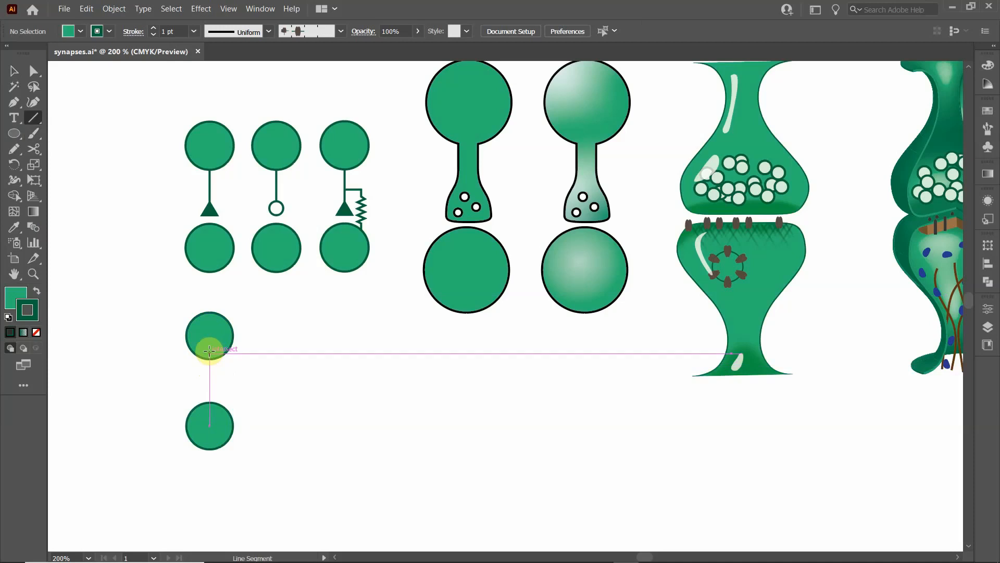
{"action": "left_click_drag", "start_coordinate": [209, 350], "coordinate": [208, 392]}
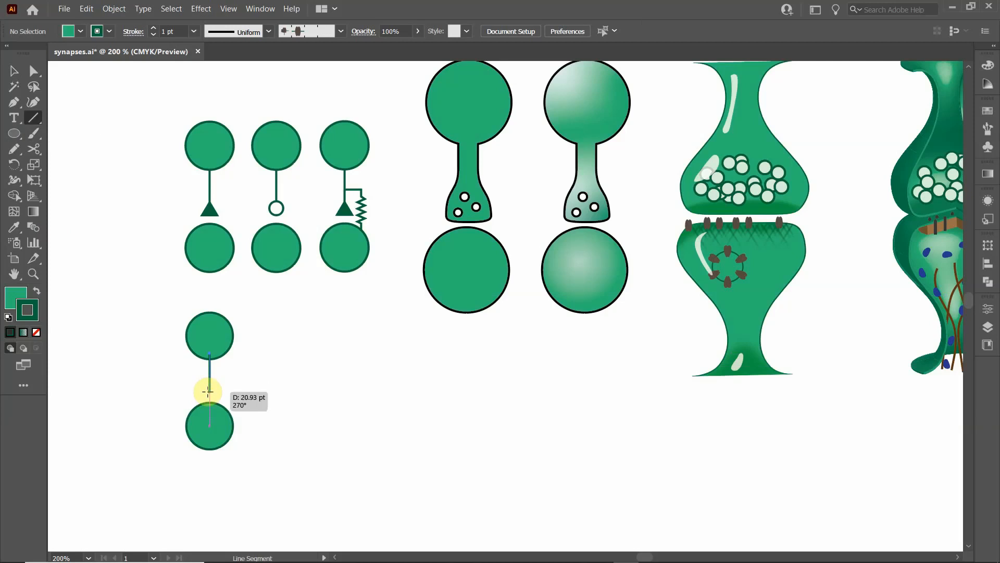
{"action": "left_click_drag", "start_coordinate": [208, 392], "coordinate": [209, 391]}
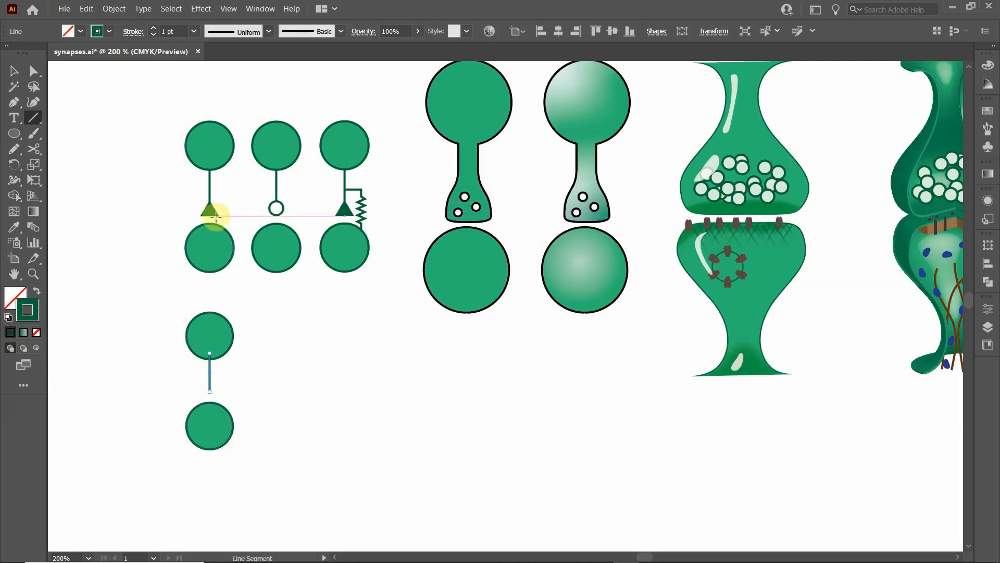
Apply the solid triangle Arrow 23 as the arrowhead on the end point of the vertical line
{"action": "left_click", "coordinate": [989, 201]}
{"action": "left_click", "coordinate": [865, 234]}
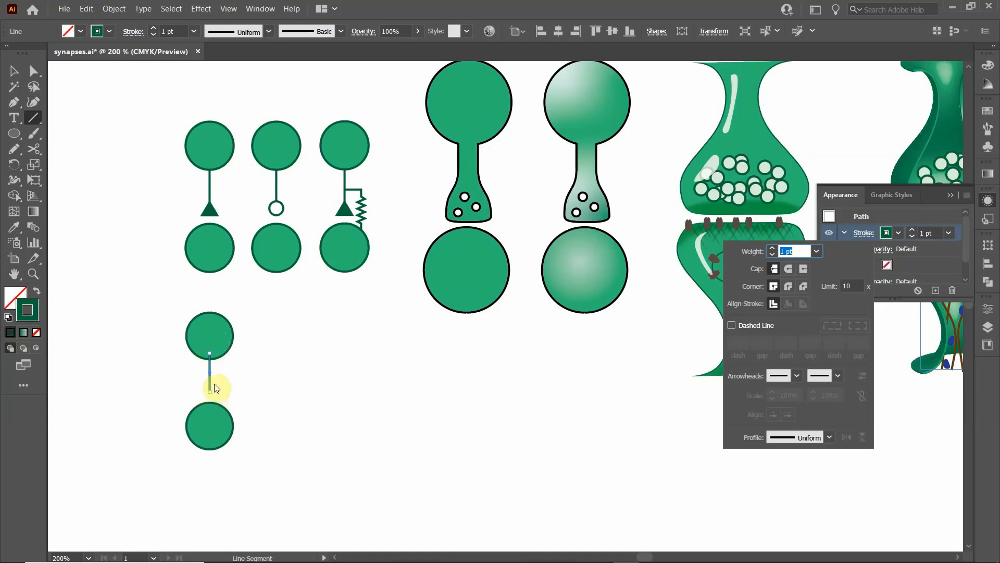
{"action": "left_click", "coordinate": [838, 376]}
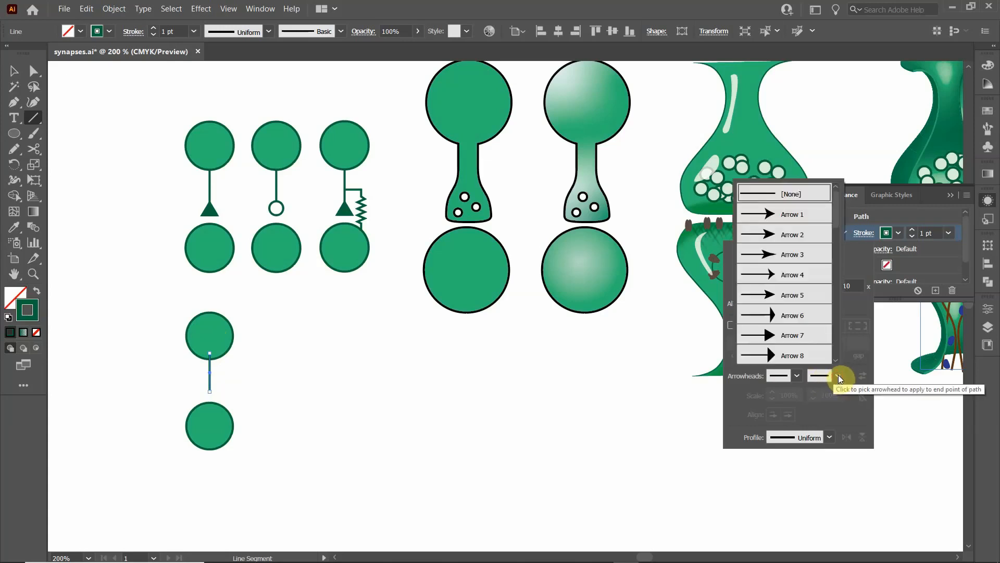
{"action": "scroll", "coordinate": [792, 261], "scroll_direction": "down", "scroll_amount": 7}
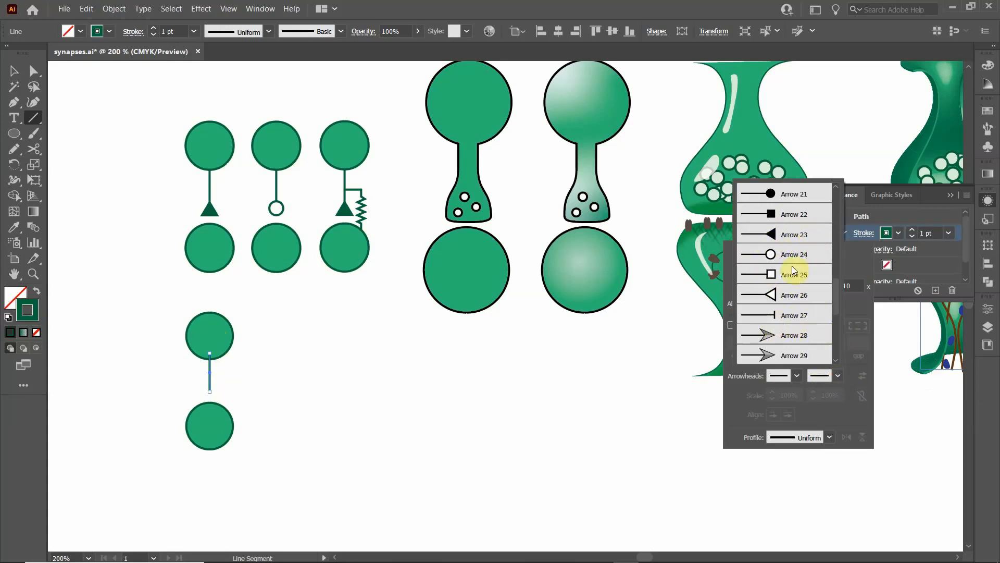
{"action": "left_click", "coordinate": [770, 234]}
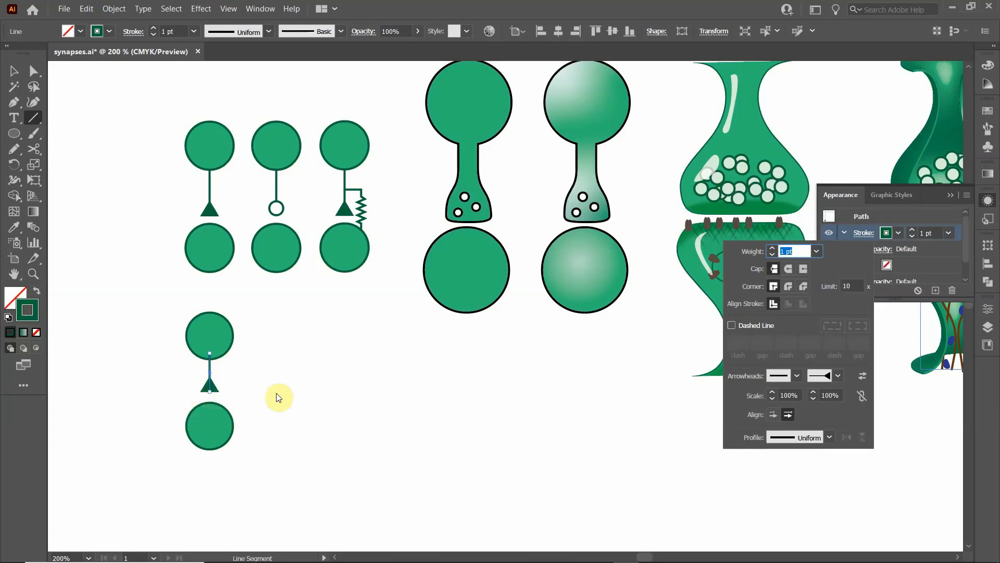
{"action": "left_click", "coordinate": [13, 73]}
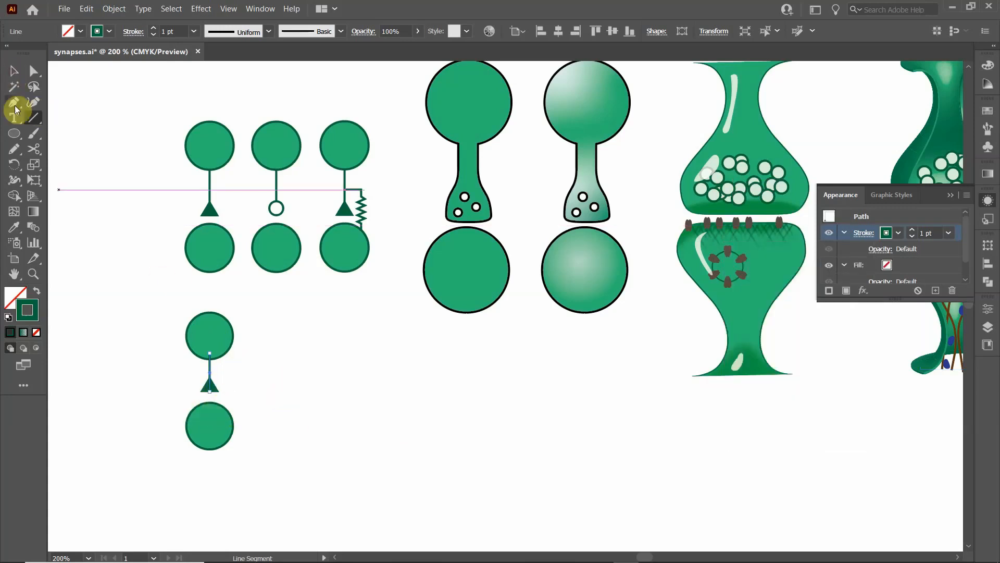
Arrange the upper new circle in front of the connecting line so it covers the line's start
{"action": "left_click", "coordinate": [14, 72]}
{"action": "left_click", "coordinate": [279, 363]}
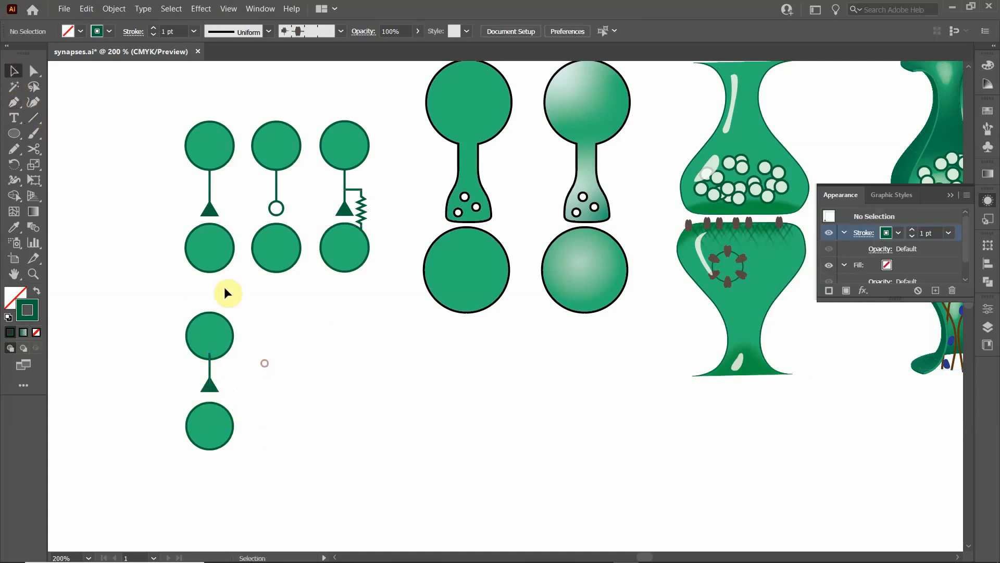
{"action": "left_click", "coordinate": [215, 329]}
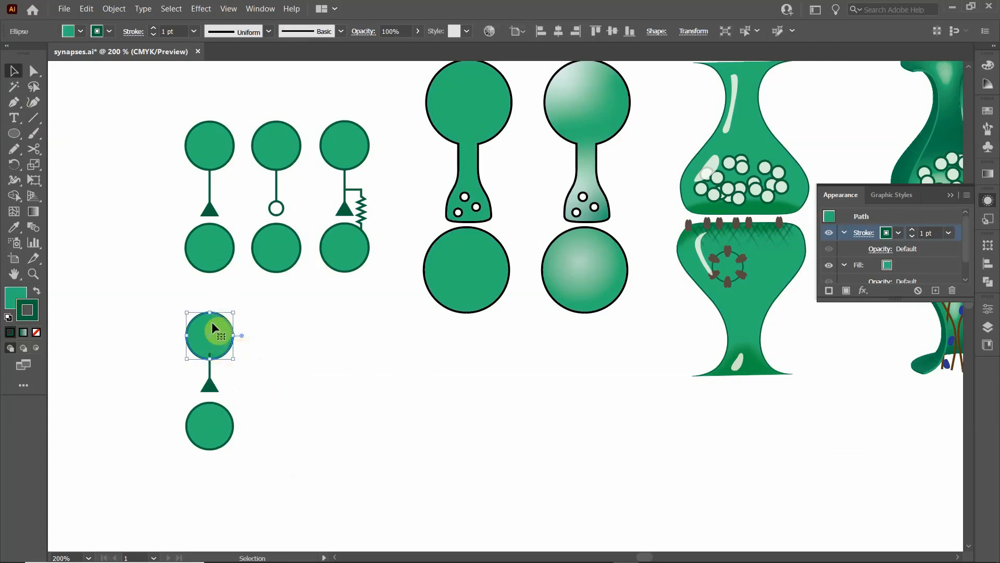
{"action": "right_click", "coordinate": [212, 324]}
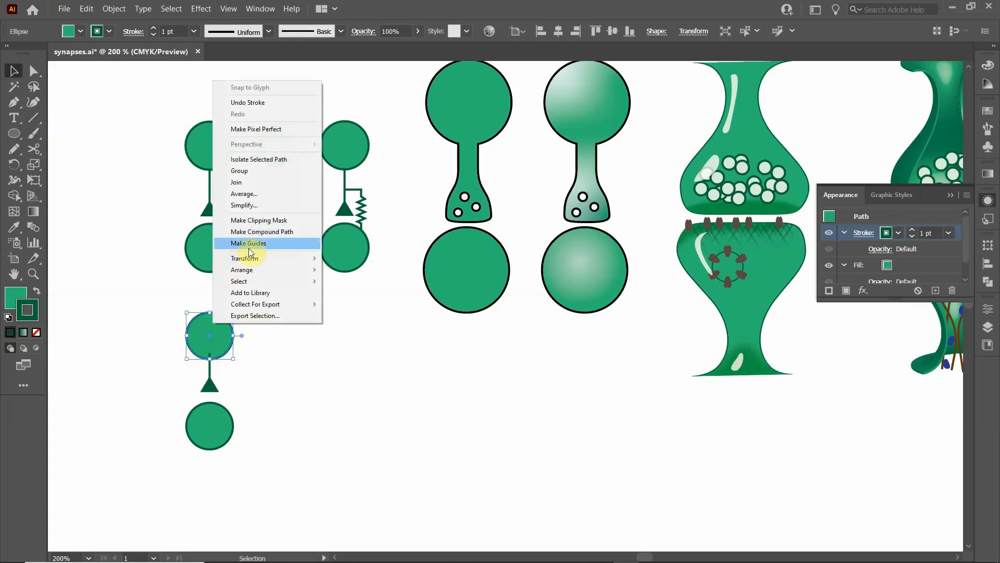
{"action": "mouse_move", "coordinate": [246, 269]}
{"action": "left_click", "coordinate": [357, 268]}
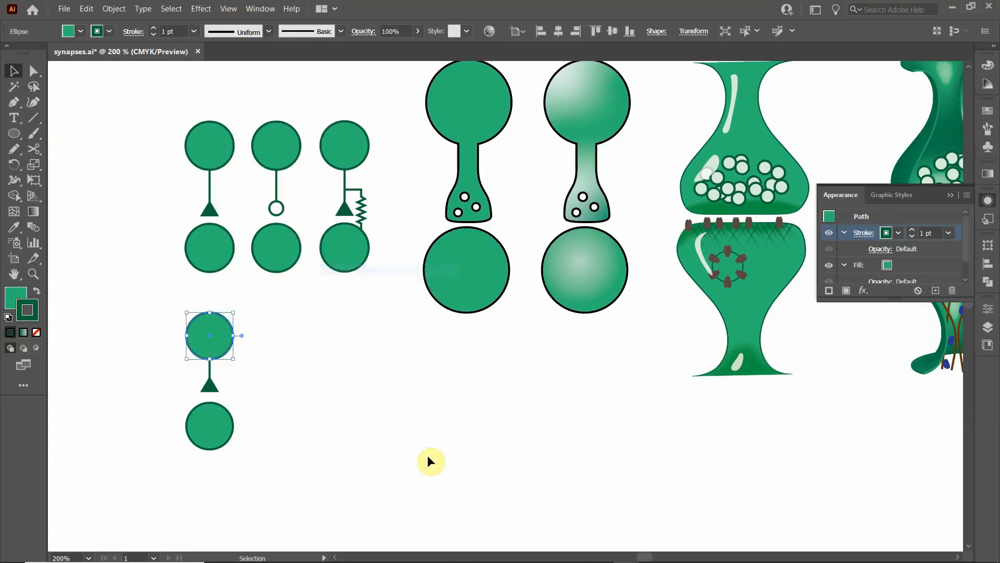
{"action": "left_click", "coordinate": [280, 395]}
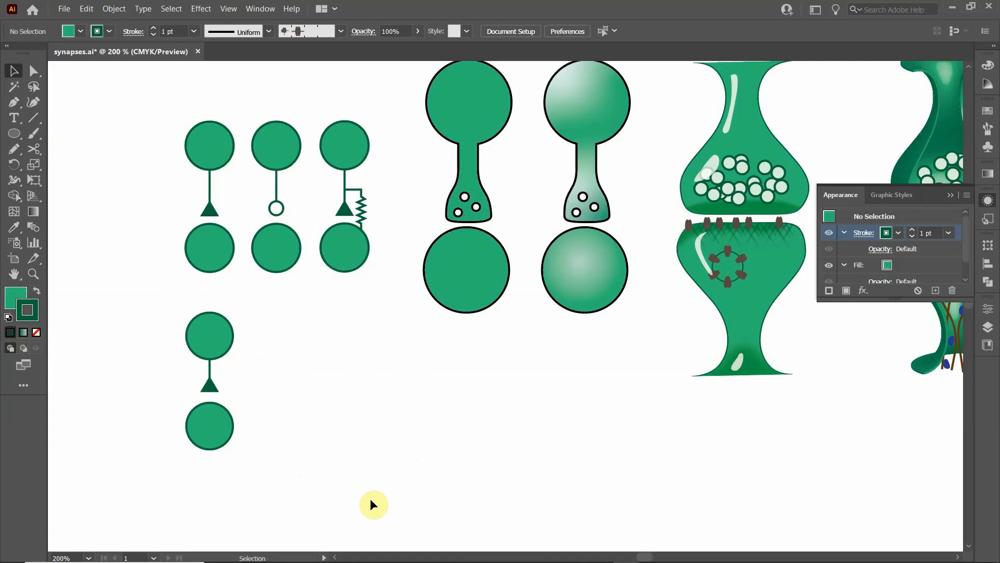
Set the connecting line's end arrowhead to the open triangle Arrow 26
{"action": "left_click", "coordinate": [210, 379]}
{"action": "left_click", "coordinate": [862, 234]}
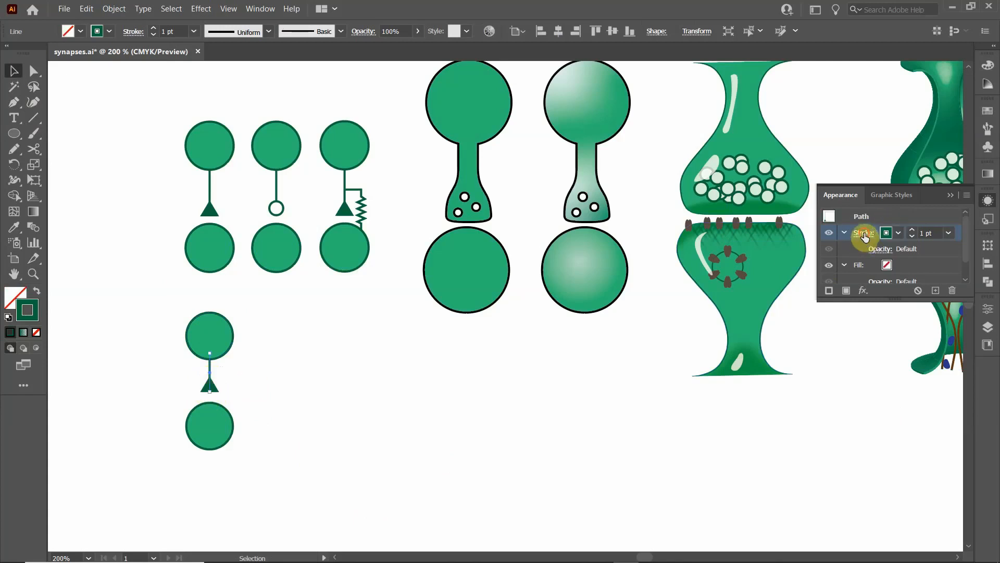
{"action": "left_click", "coordinate": [838, 375]}
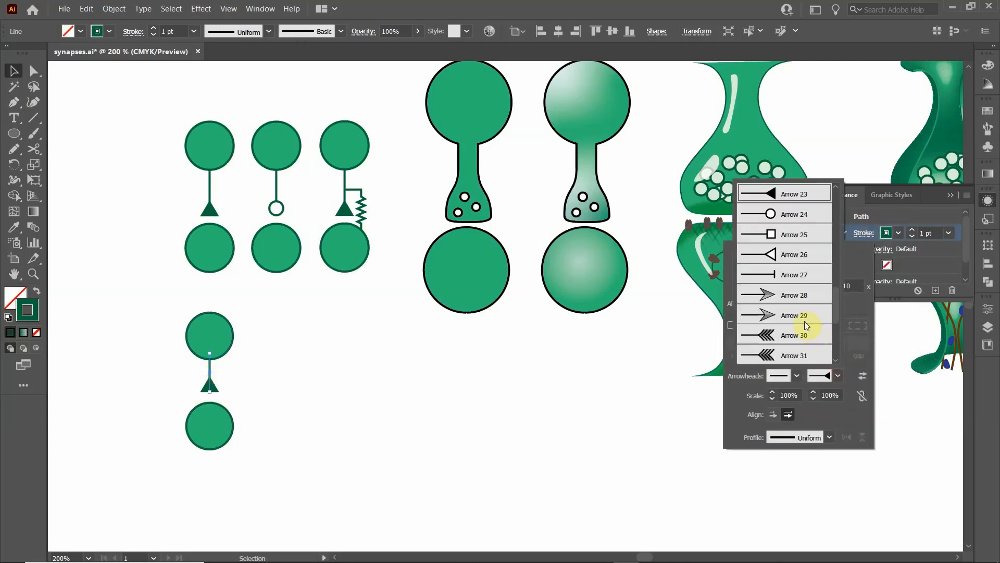
{"action": "left_click", "coordinate": [773, 250]}
{"action": "left_click", "coordinate": [342, 400]}
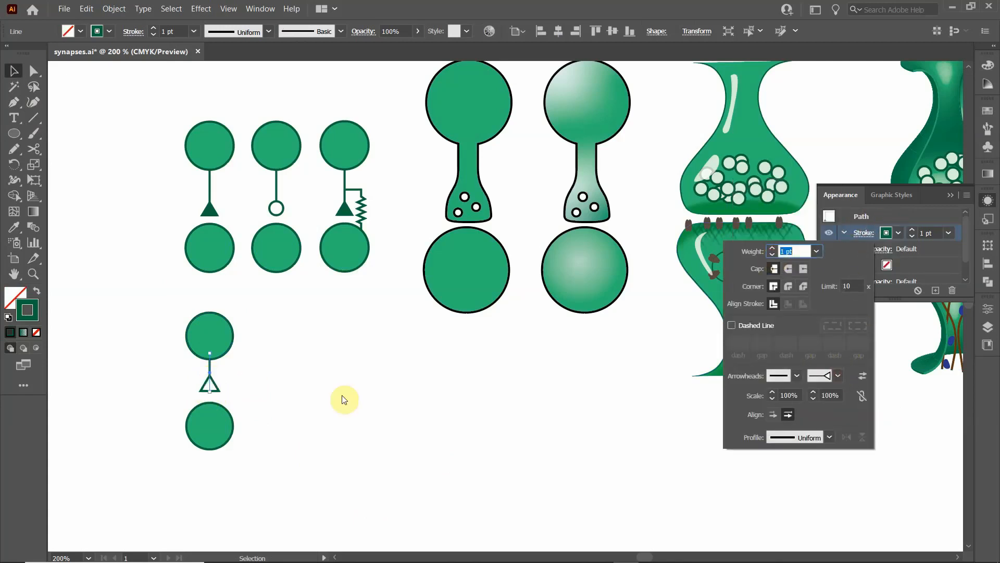
{"action": "left_click", "coordinate": [208, 400]}
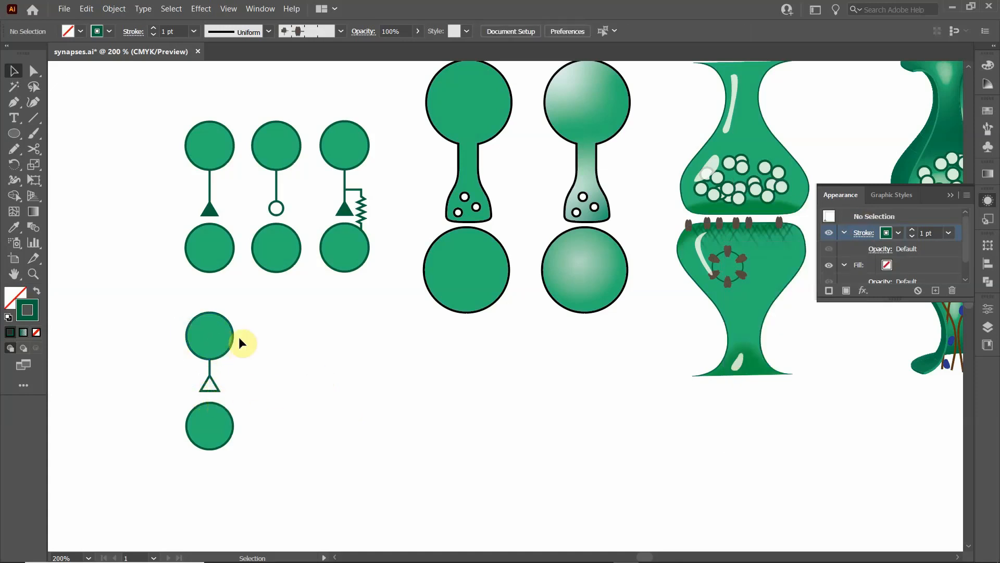
Expand the appearance of the connecting line with its open triangle arrowhead into editable shapes
{"action": "left_click", "coordinate": [209, 383]}
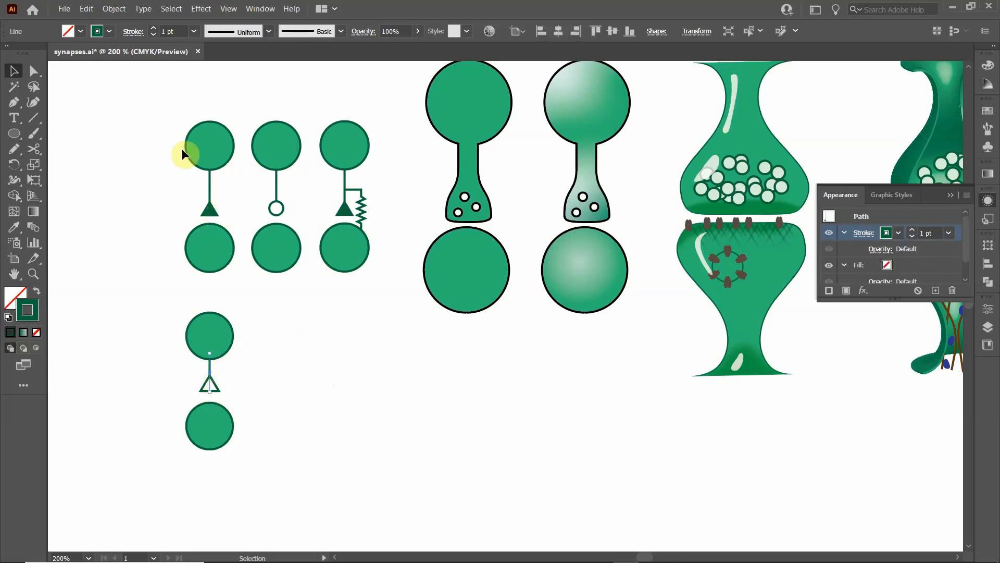
{"action": "left_click", "coordinate": [110, 10]}
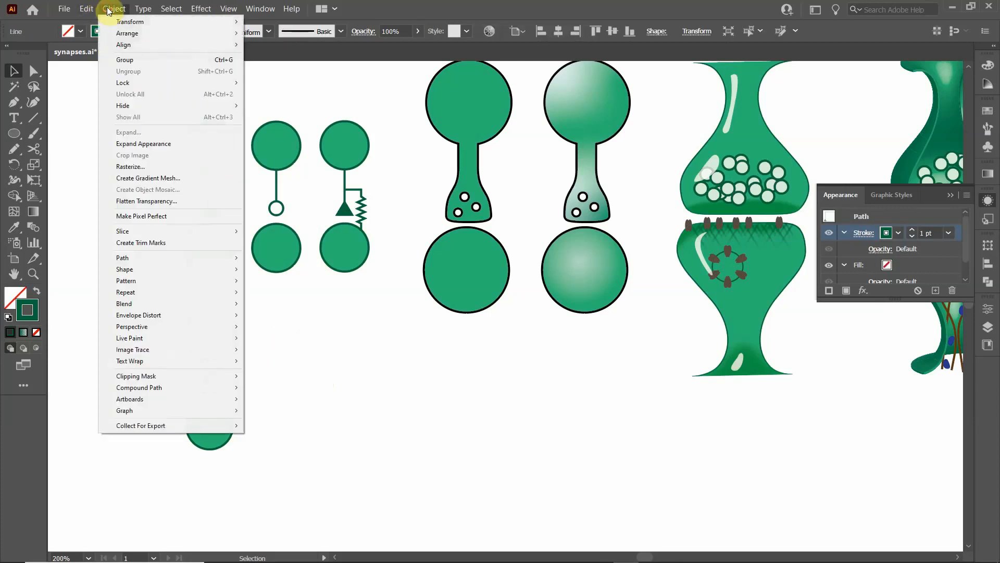
{"action": "left_click", "coordinate": [139, 145]}
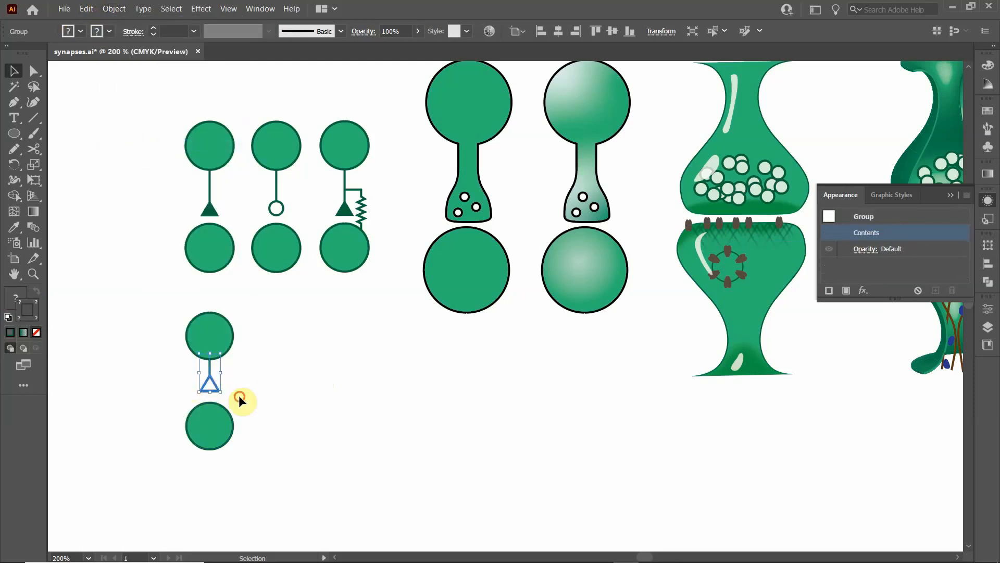
{"action": "left_click", "coordinate": [188, 412]}
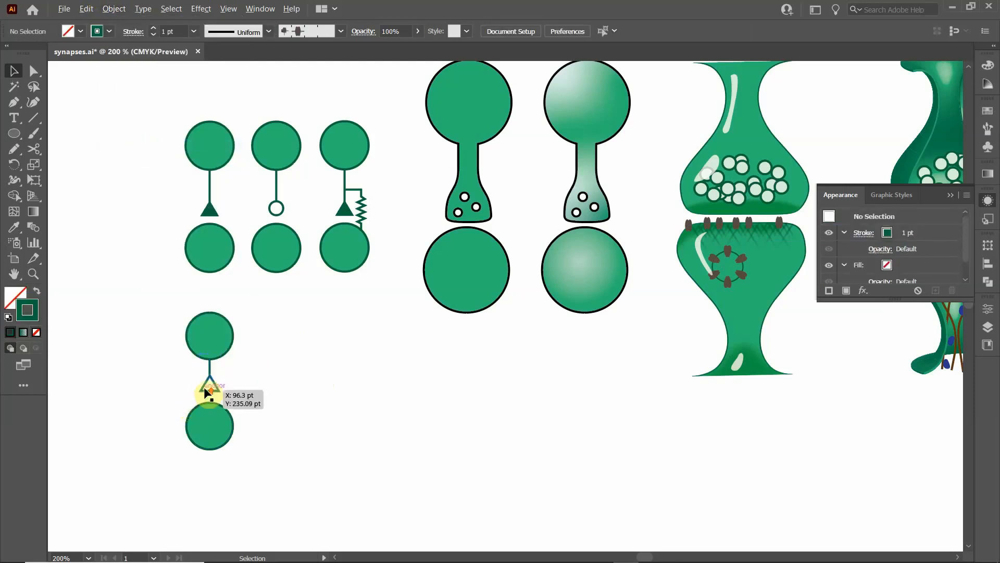
Isolate the expanded arrowhead's nested group inside the connecting line's group so its individual triangle paths can be edited
{"action": "scroll", "coordinate": [193, 400], "scroll_direction": "up", "scroll_amount": 7}
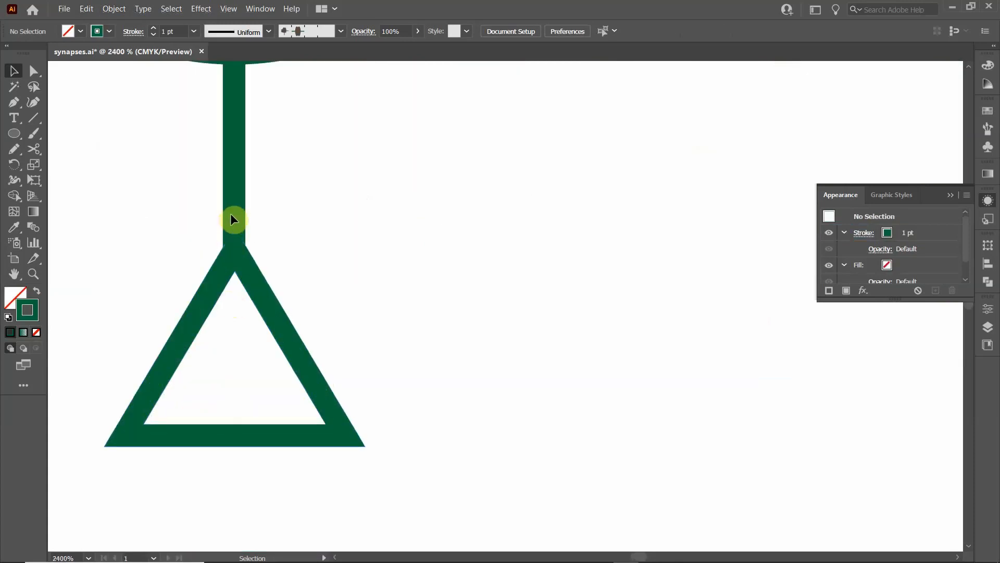
{"action": "left_click", "coordinate": [233, 187]}
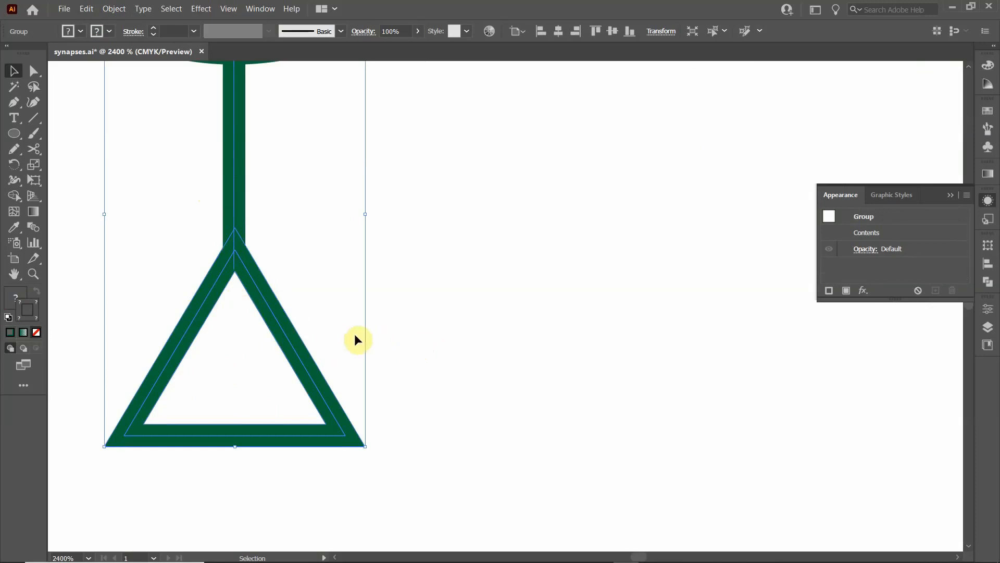
{"action": "double_click", "coordinate": [288, 334]}
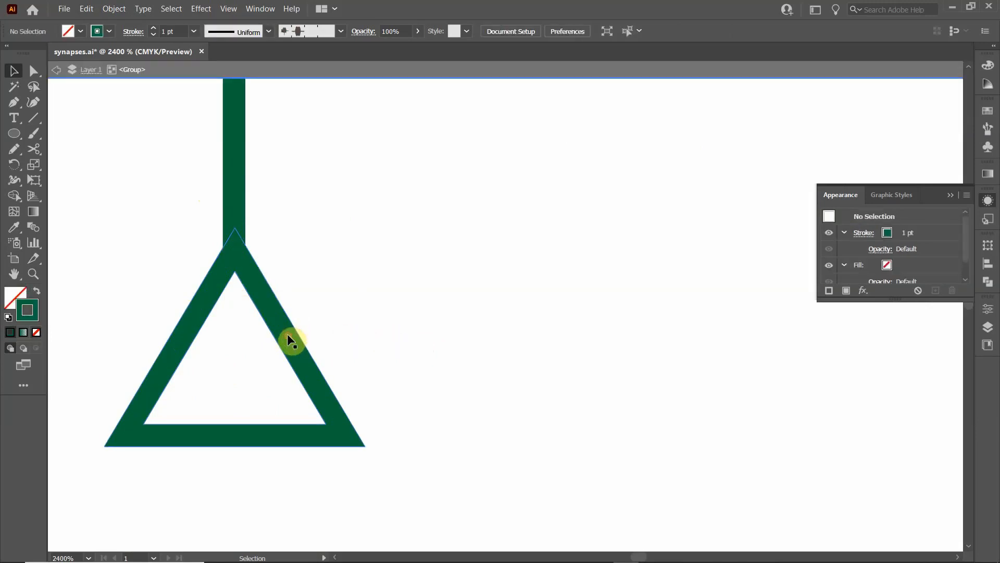
{"action": "left_click", "coordinate": [287, 338]}
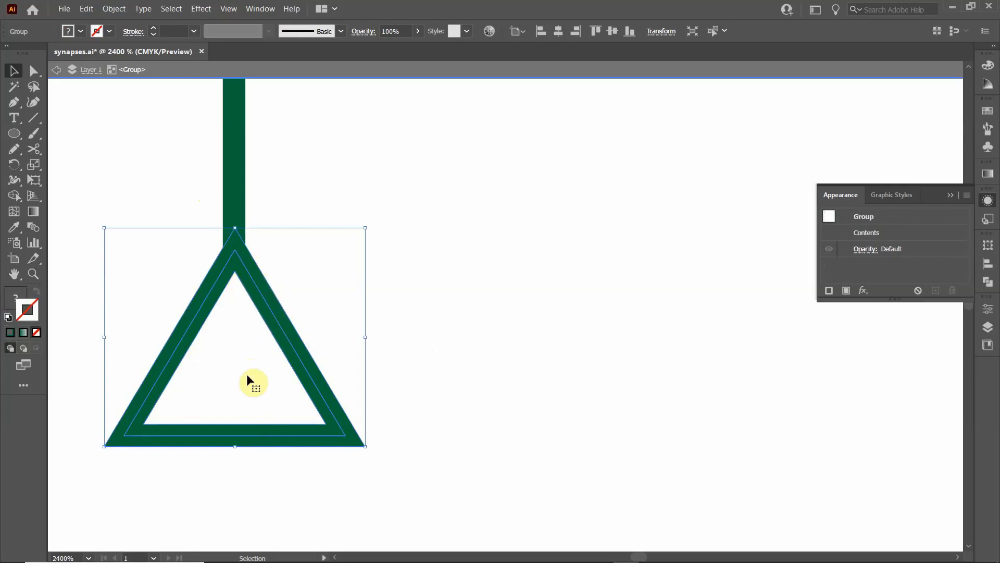
{"action": "double_click", "coordinate": [231, 361]}
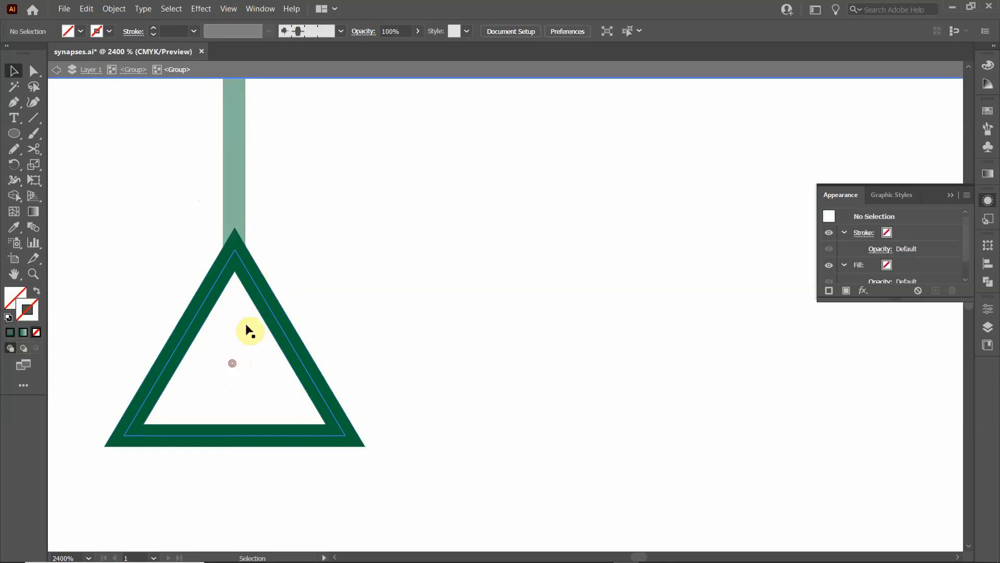
Fill the arrowhead's white inner triangle with the same medium green as the circles, and leave isolation mode
{"action": "left_click", "coordinate": [236, 327]}
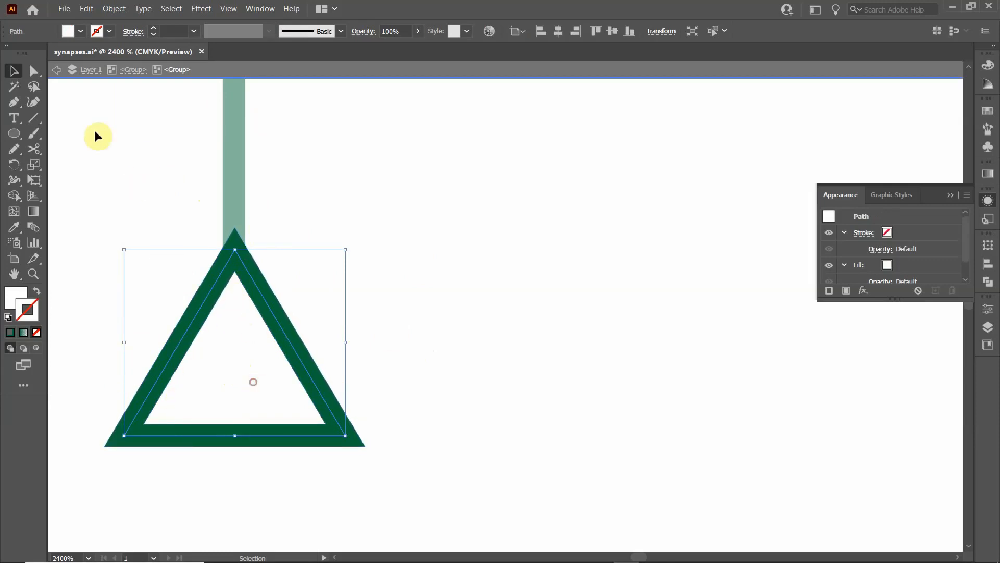
{"action": "left_click", "coordinate": [81, 32]}
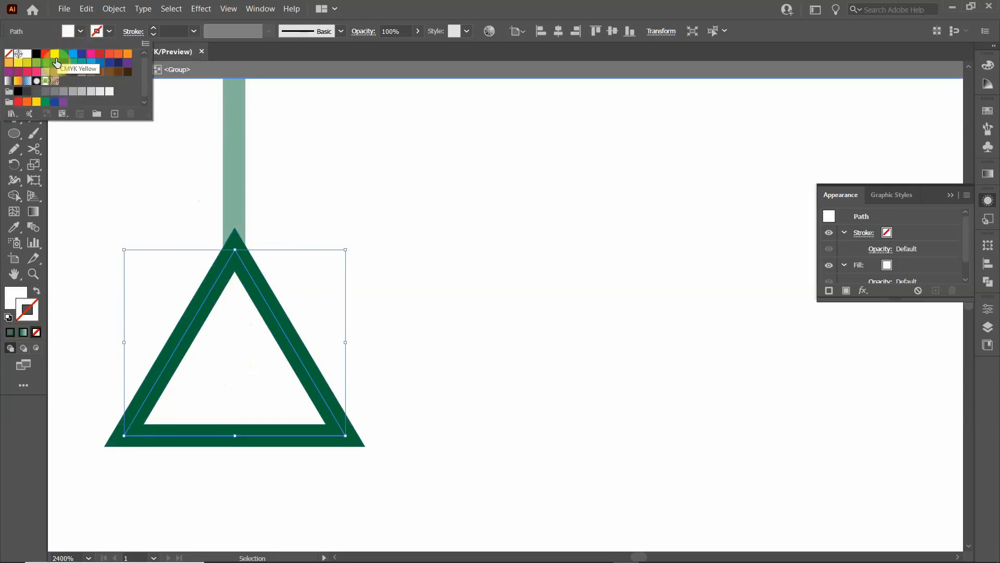
{"action": "left_click", "coordinate": [73, 63]}
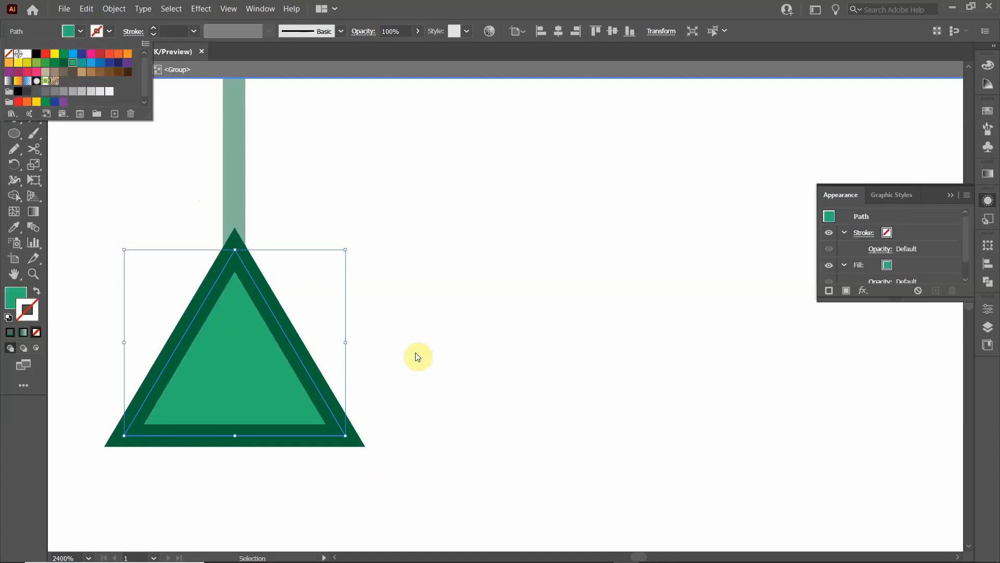
{"action": "double_click", "coordinate": [511, 395]}
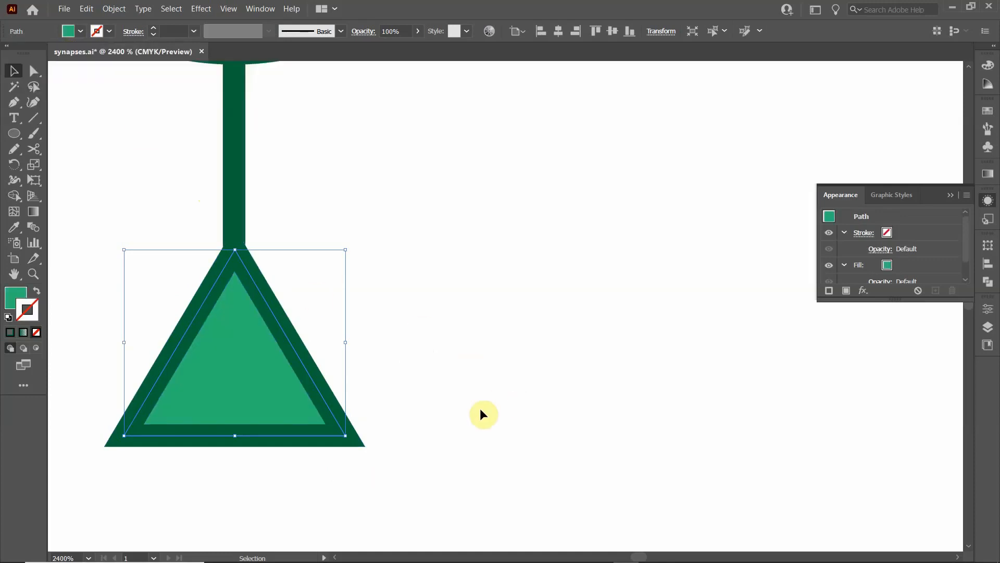
{"action": "scroll", "coordinate": [480, 409], "scroll_direction": "down", "scroll_amount": 1}
{"action": "scroll", "coordinate": [480, 408], "scroll_direction": "down", "scroll_amount": 5}
{"action": "left_click", "coordinate": [536, 416]}
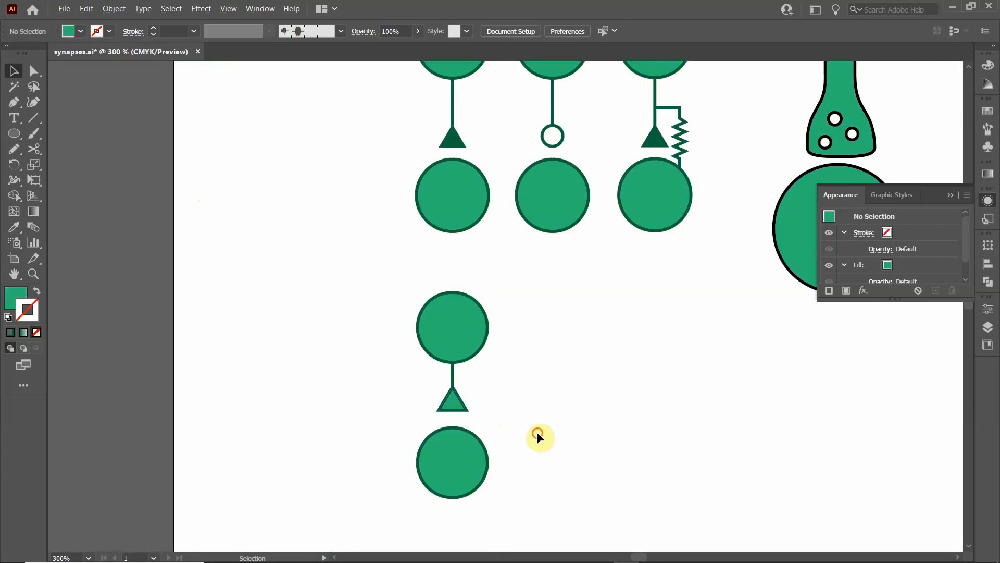
{"action": "left_click_drag", "start_coordinate": [481, 419], "coordinate": [290, 368]}
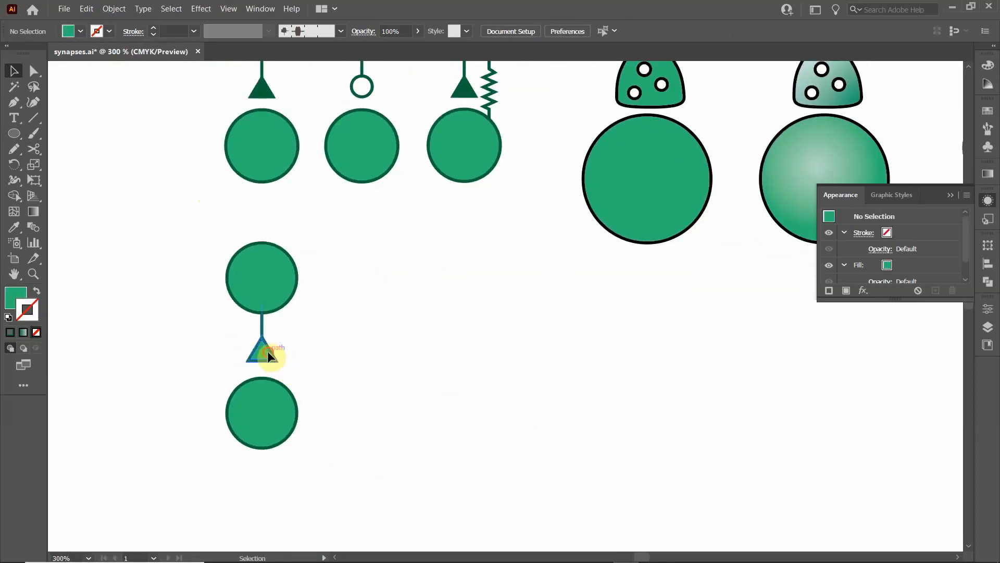
{"action": "left_click", "coordinate": [268, 351]}
{"action": "left_click", "coordinate": [354, 390]}
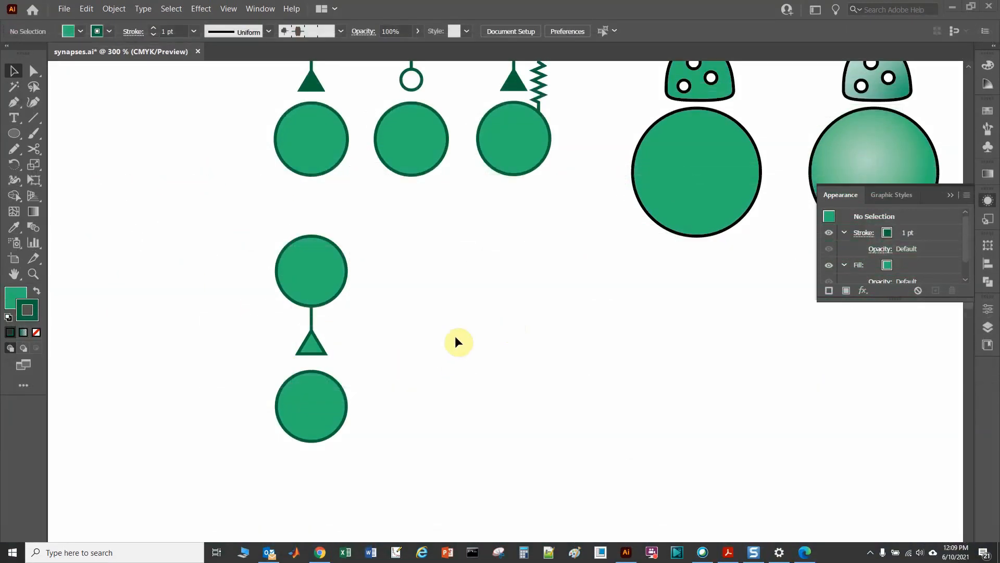
Duplicate the leftmost example synapse with the solid triangle and place the copy beside the newly drawn synapse
{"action": "left_click_drag", "start_coordinate": [549, 212], "coordinate": [449, 419]}
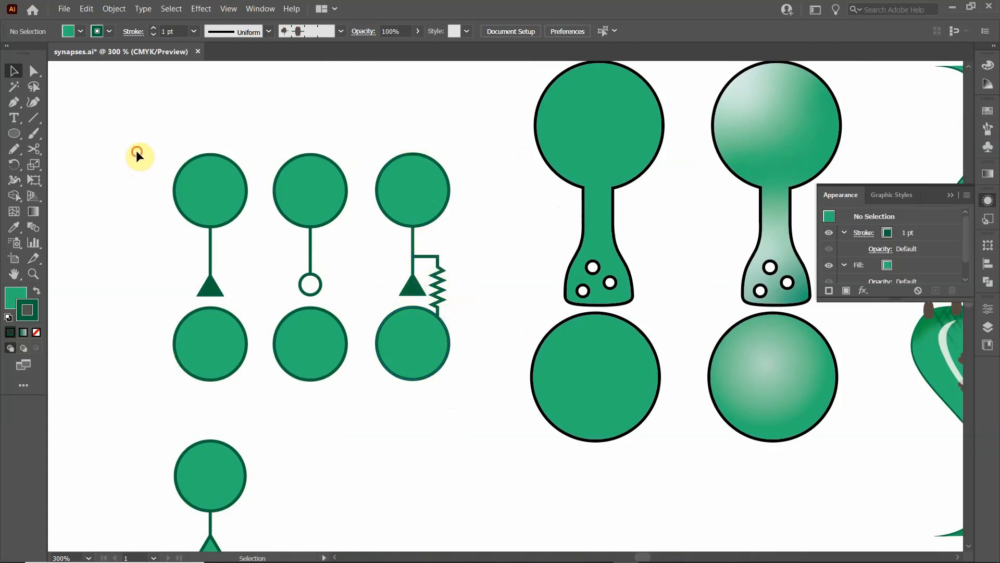
{"action": "left_click_drag", "start_coordinate": [137, 152], "coordinate": [223, 348]}
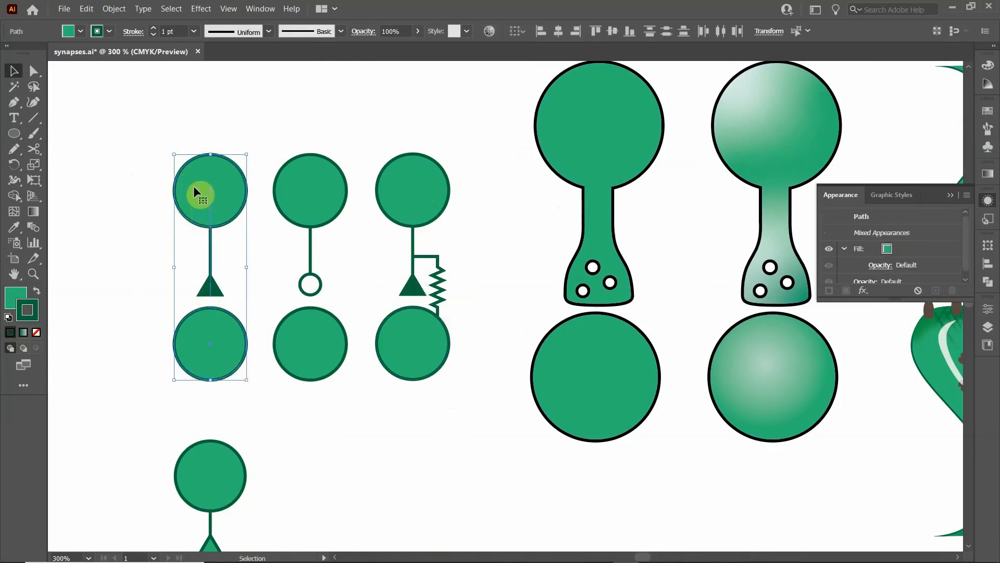
{"action": "left_click_drag", "start_coordinate": [197, 190], "coordinate": [399, 479], "text": "alt"}
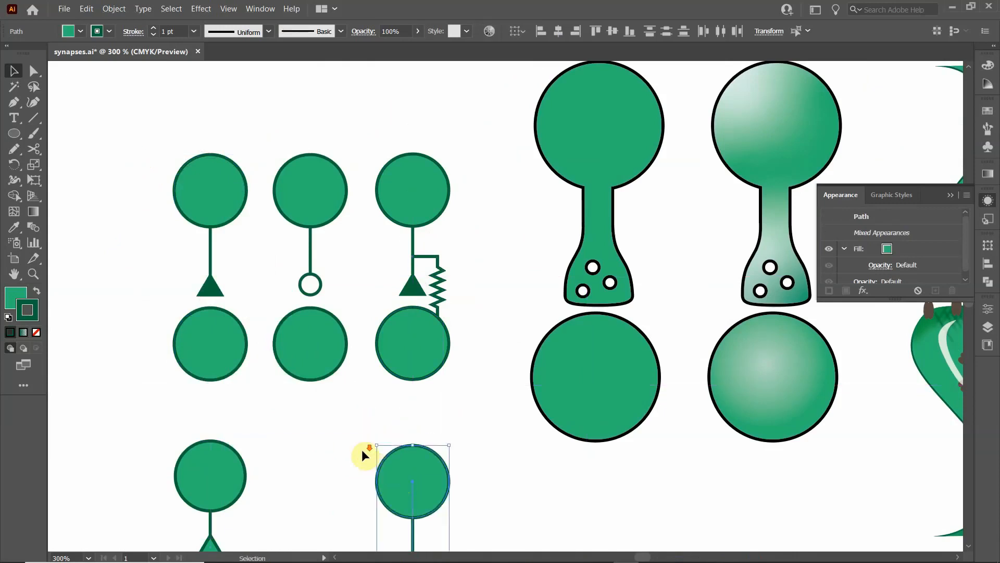
{"action": "scroll", "coordinate": [362, 443], "scroll_direction": "down", "scroll_amount": 5}
{"action": "left_click_drag", "start_coordinate": [412, 239], "coordinate": [407, 228]}
{"action": "left_click", "coordinate": [458, 251]}
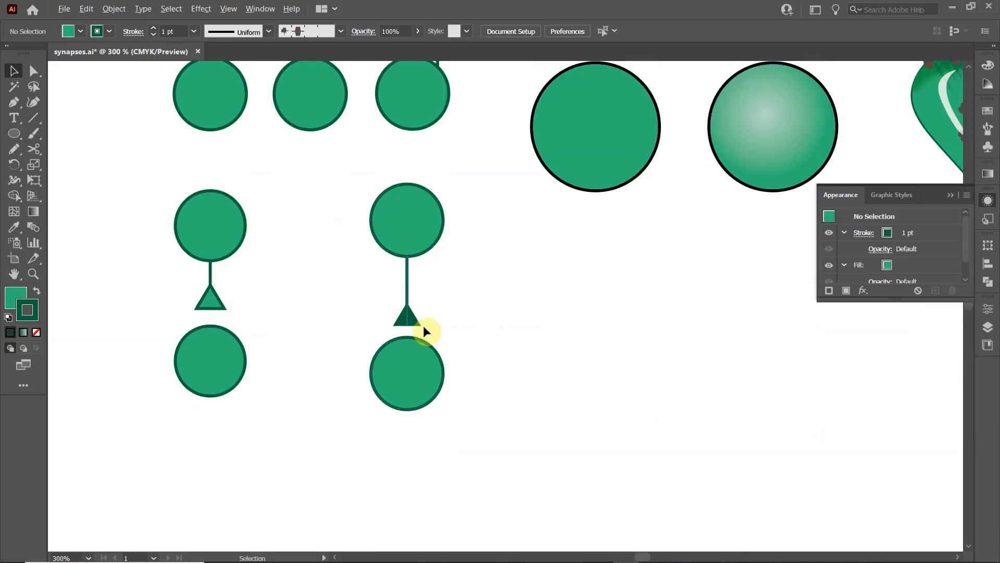
Draw a short horizontal line branching right from the copied synapse's connecting line, above its triangle arrowhead
{"action": "scroll", "coordinate": [423, 325], "scroll_direction": "up", "scroll_amount": 2, "text": "alt"}
{"action": "scroll", "coordinate": [423, 336], "scroll_direction": "up", "scroll_amount": 2, "text": "alt"}
{"action": "scroll", "coordinate": [423, 336], "scroll_direction": "down", "scroll_amount": 2, "text": "alt"}
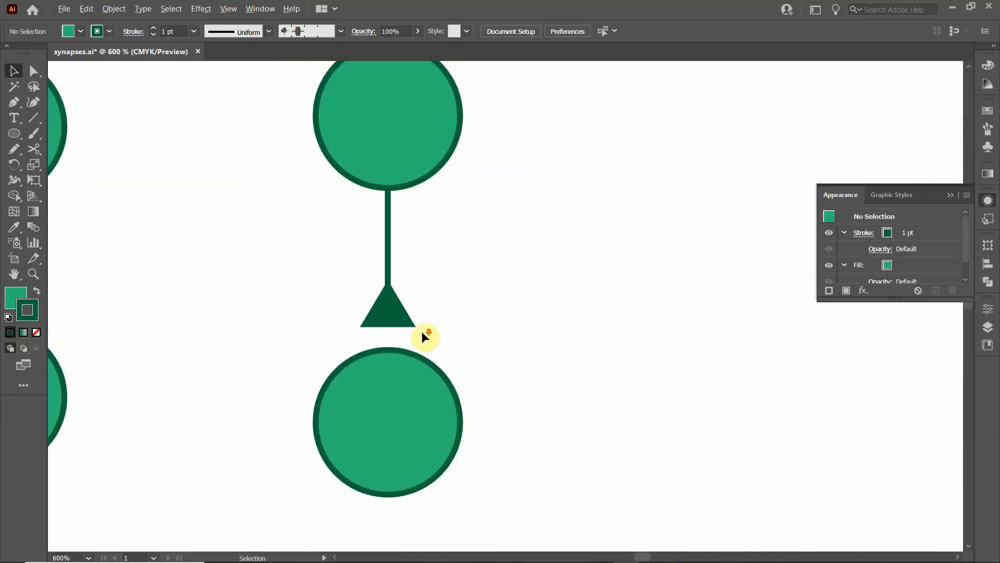
{"action": "scroll", "coordinate": [421, 330], "scroll_direction": "up", "scroll_amount": 1, "text": "alt"}
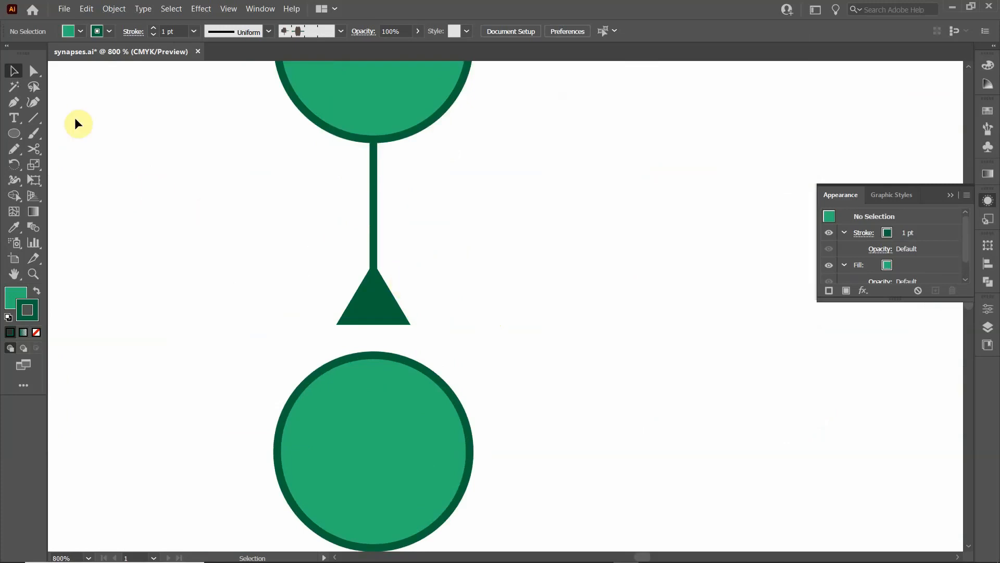
{"action": "left_click", "coordinate": [34, 118]}
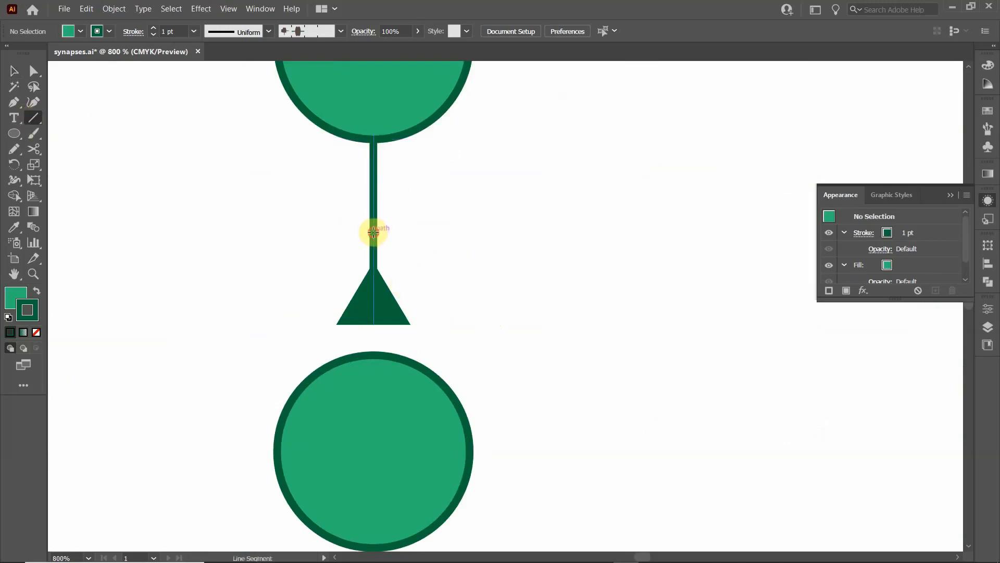
{"action": "left_click_drag", "start_coordinate": [373, 232], "coordinate": [454, 232]}
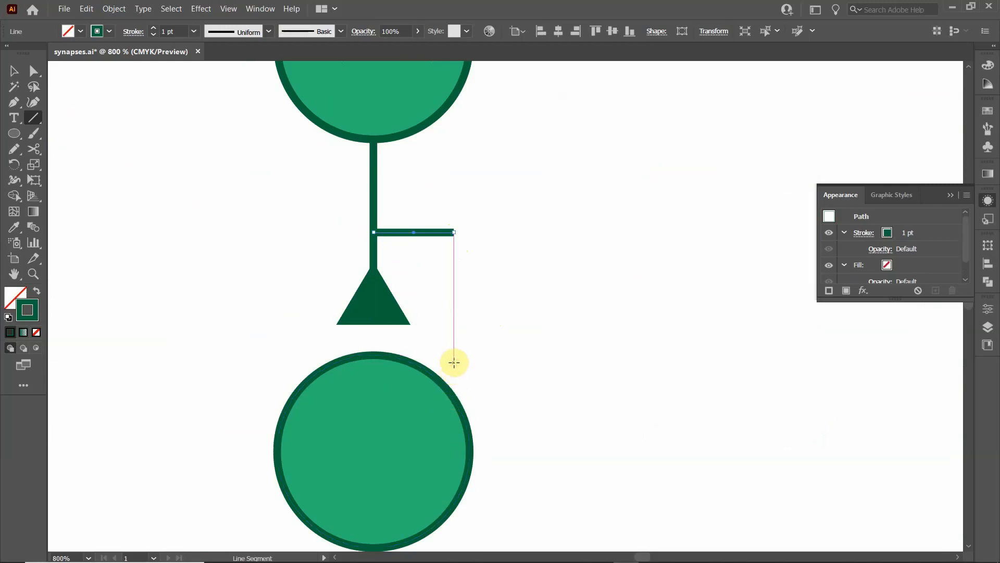
Draw a vertical line from just above the lower circle's upper-right edge up to the horizontal branch's free end
{"action": "left_click_drag", "start_coordinate": [455, 360], "coordinate": [461, 327]}
{"action": "key", "text": "ctrl+z"}
{"action": "left_click_drag", "start_coordinate": [454, 359], "coordinate": [454, 232]}
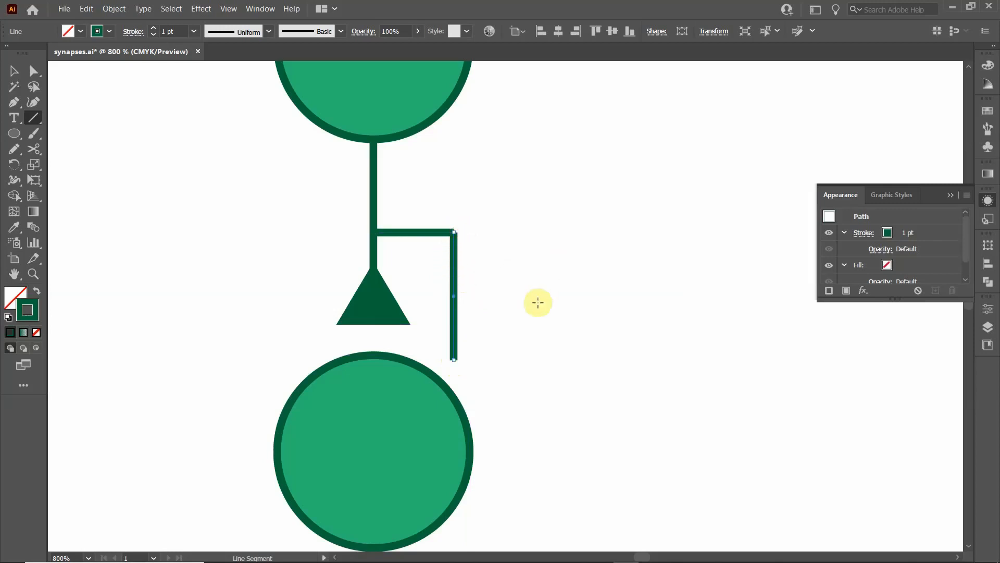
{"action": "left_click", "coordinate": [14, 73]}
{"action": "left_click", "coordinate": [448, 192]}
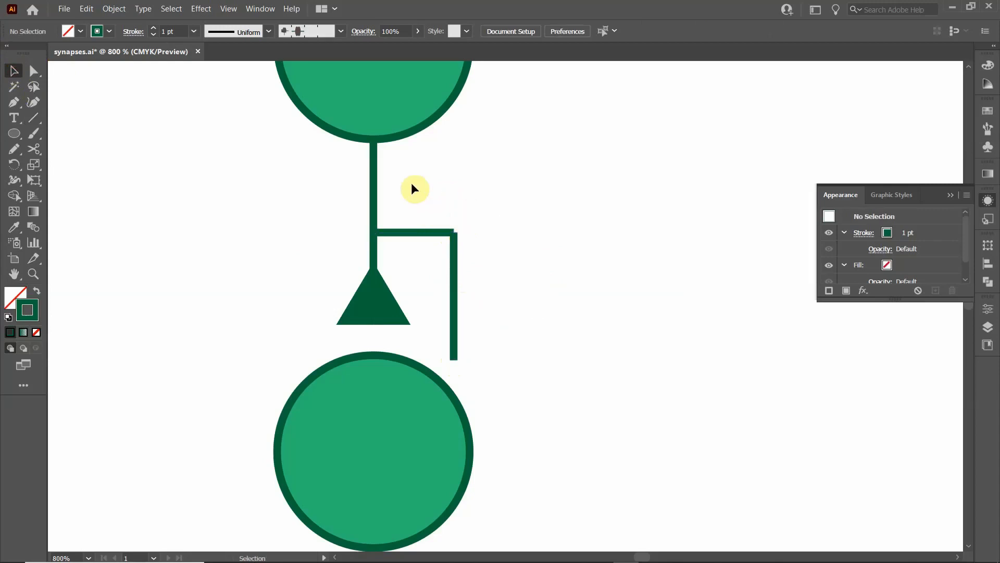
Join the horizontal and vertical branch lines into one path with a clean corner
{"action": "left_click_drag", "start_coordinate": [411, 183], "coordinate": [576, 331]}
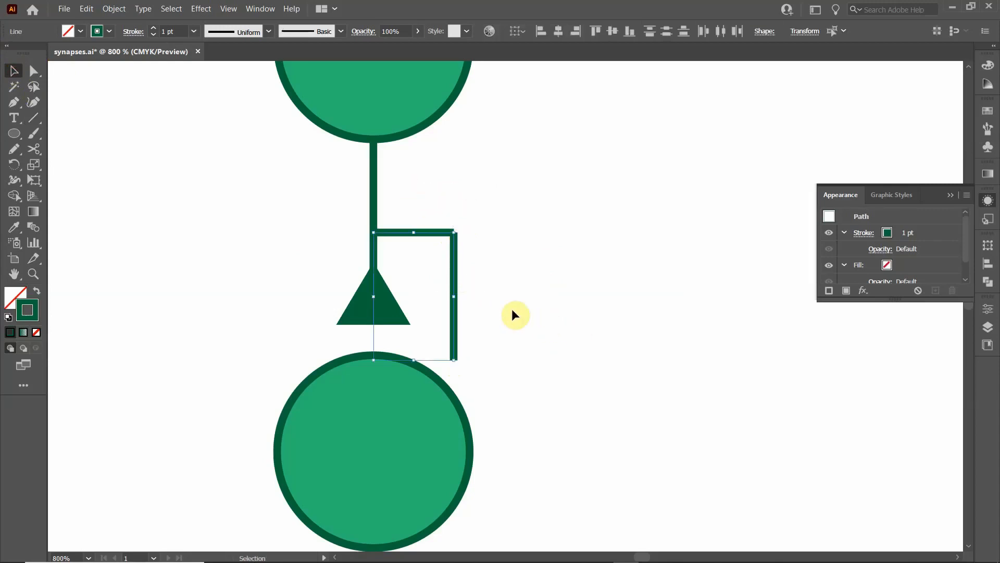
{"action": "key", "text": "a"}
{"action": "key", "text": "ctrl+j"}
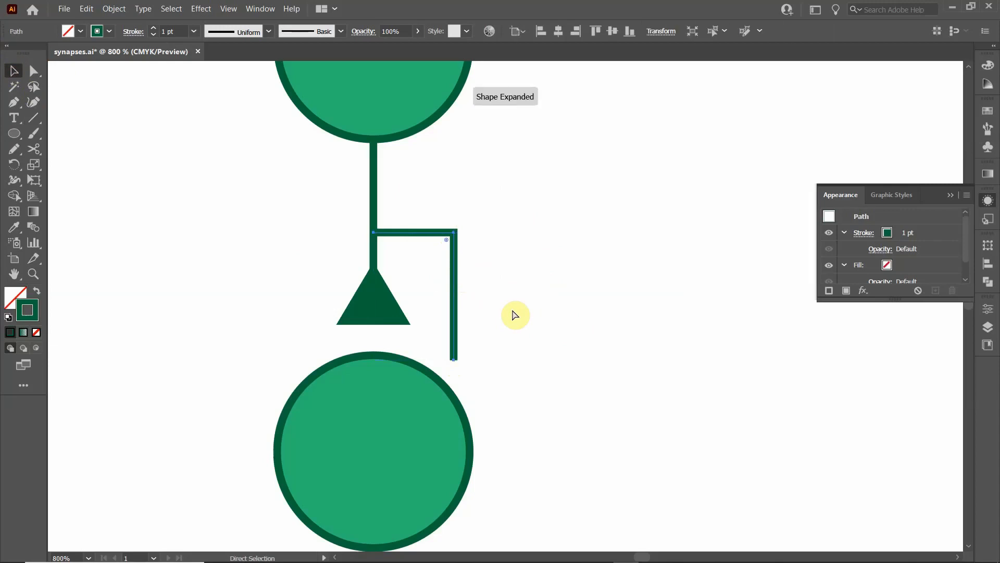
{"action": "left_click", "coordinate": [512, 266]}
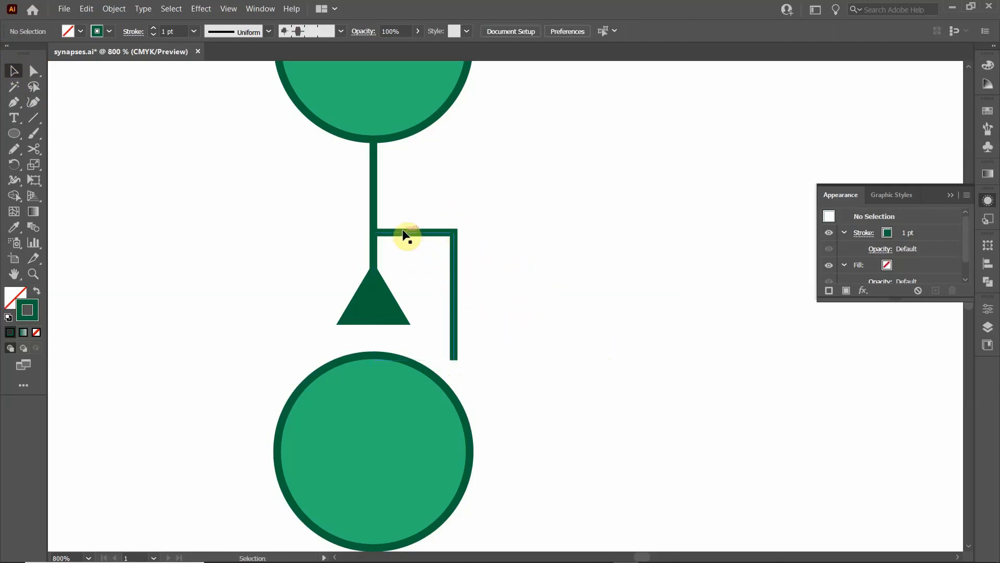
Extend the branch path's lower anchor point straight down by about 5 pt so it meets the lower circle's outline
{"action": "left_click", "coordinate": [454, 346]}
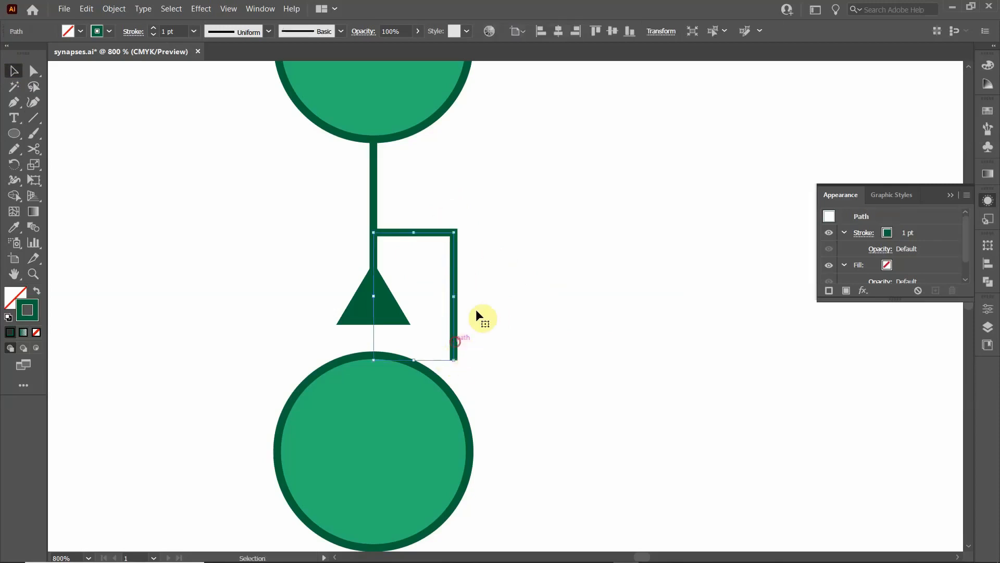
{"action": "left_click", "coordinate": [32, 73]}
{"action": "left_click", "coordinate": [490, 336]}
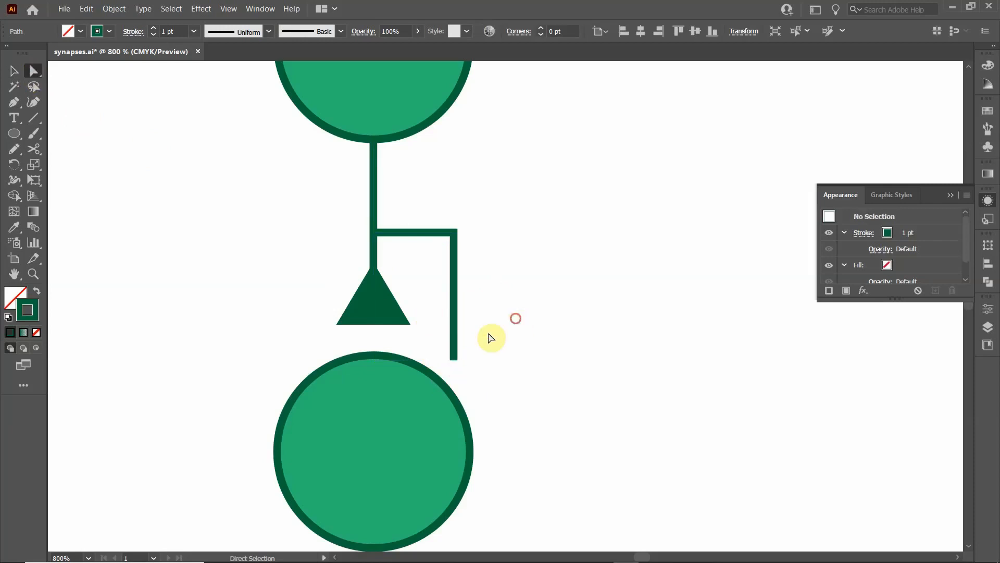
{"action": "left_click", "coordinate": [457, 359]}
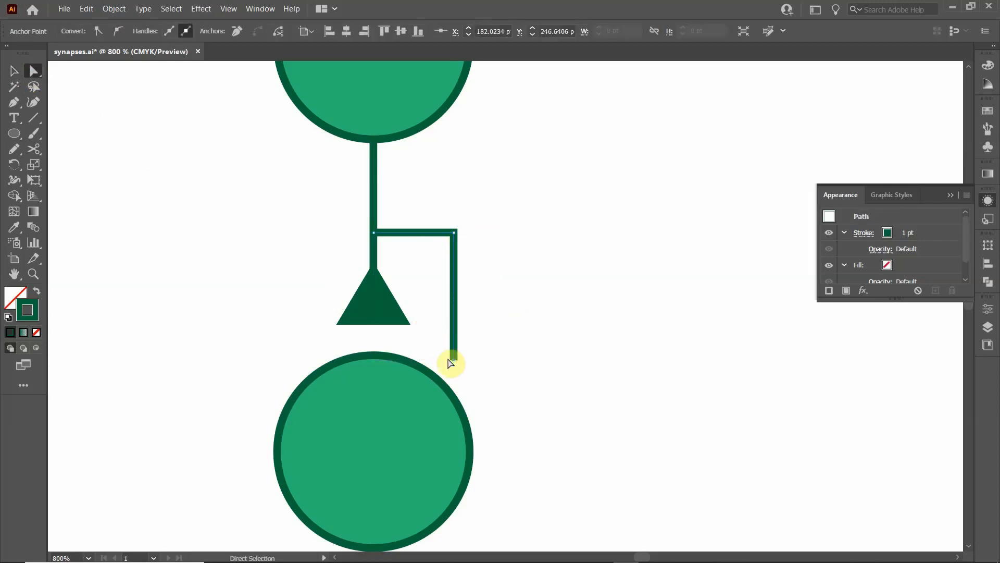
{"action": "left_click", "coordinate": [454, 361]}
{"action": "left_click_drag", "start_coordinate": [454, 361], "coordinate": [454, 398]}
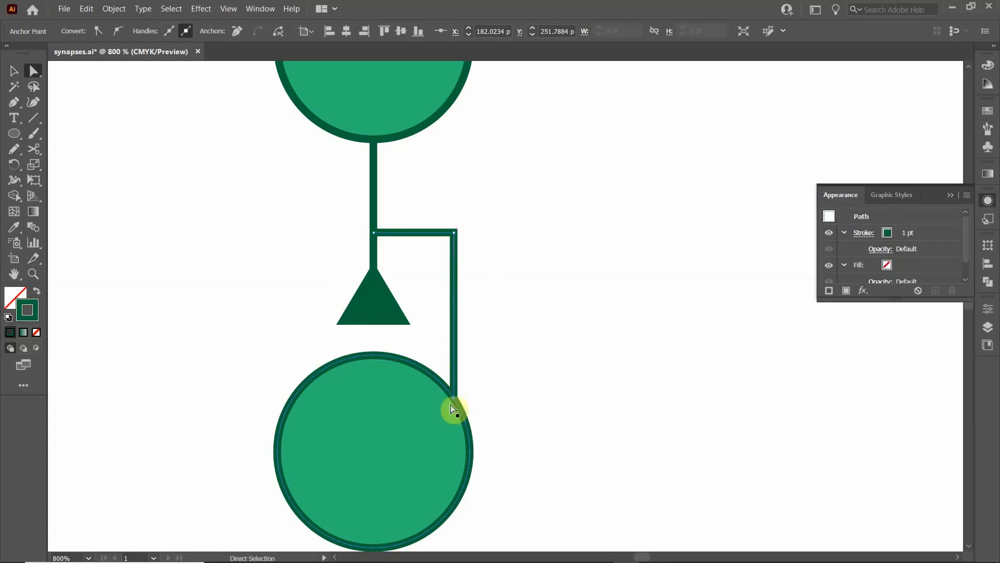
{"action": "left_click", "coordinate": [15, 70]}
{"action": "left_click", "coordinate": [204, 148]}
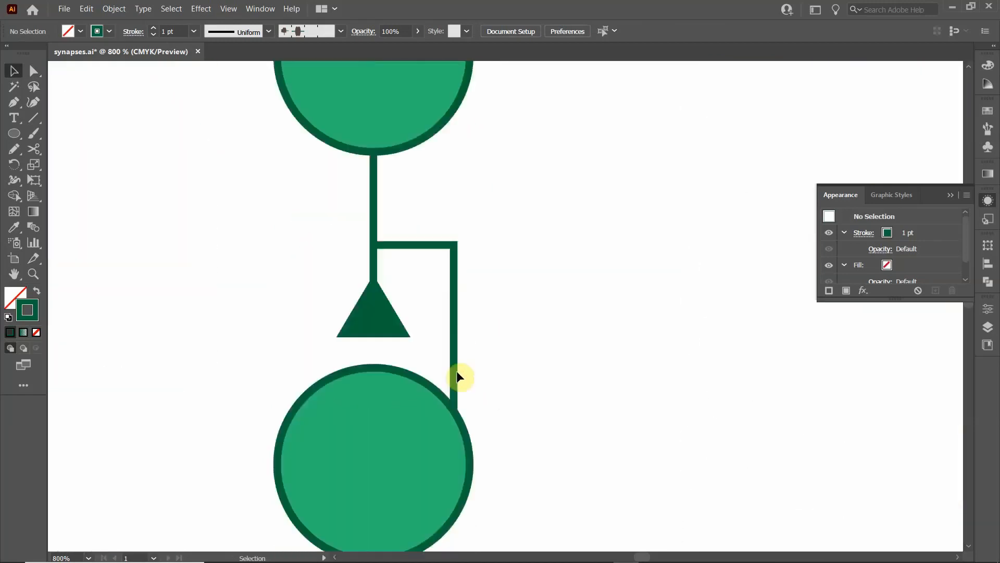
Cut the branch path with Scissors on its vertical segment, a little below the corner at about Y 234 pt
{"action": "scroll", "coordinate": [456, 370], "scroll_direction": "down", "scroll_amount": 3}
{"action": "scroll", "coordinate": [446, 288], "scroll_direction": "up", "scroll_amount": 1}
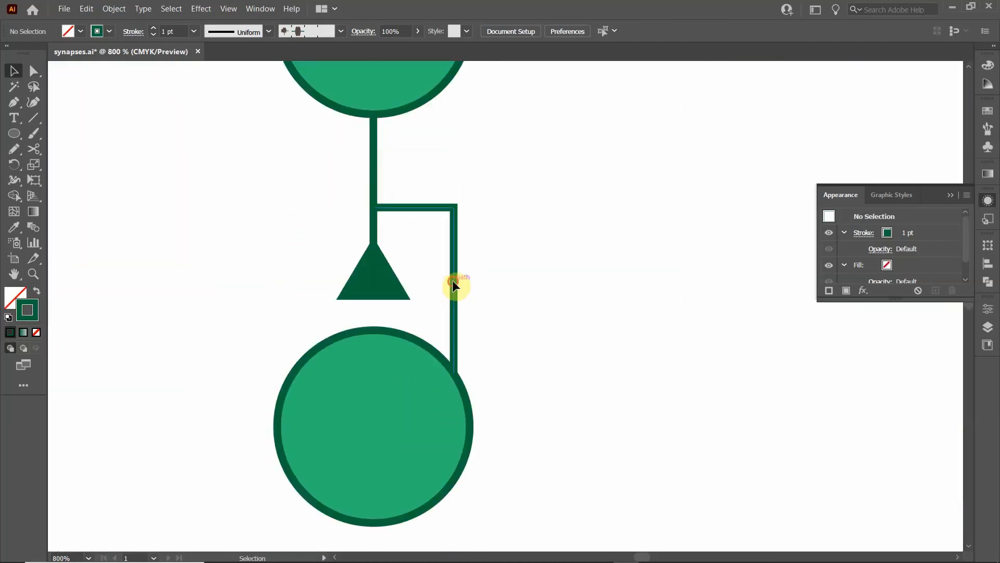
{"action": "left_click", "coordinate": [453, 284]}
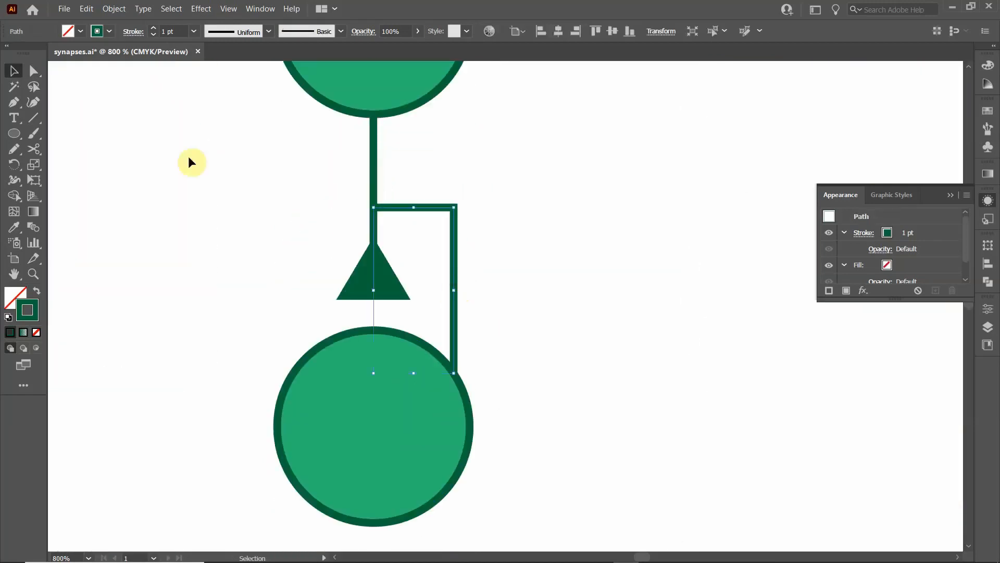
{"action": "left_click", "coordinate": [17, 102]}
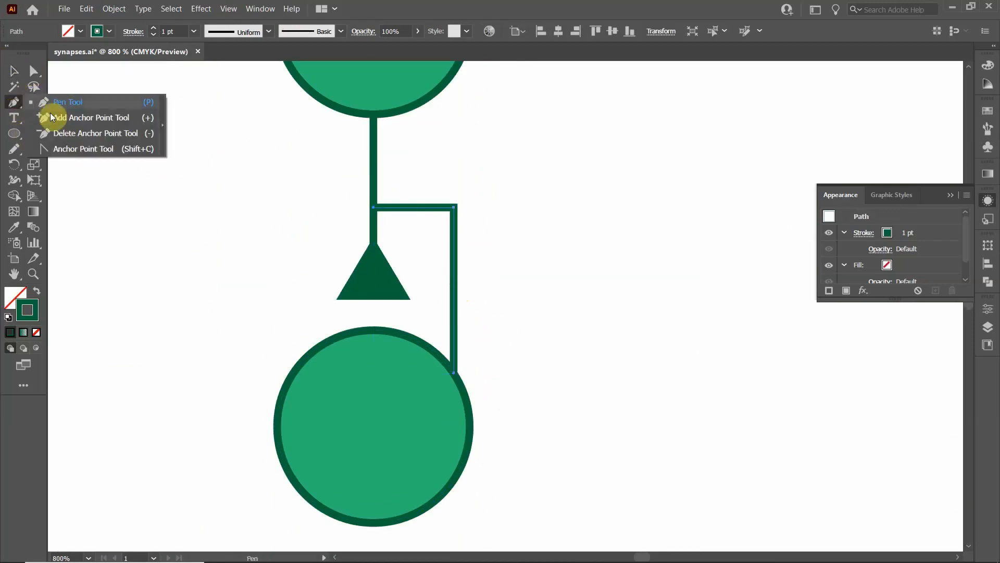
{"action": "left_click", "coordinate": [13, 104]}
{"action": "left_click", "coordinate": [31, 149]}
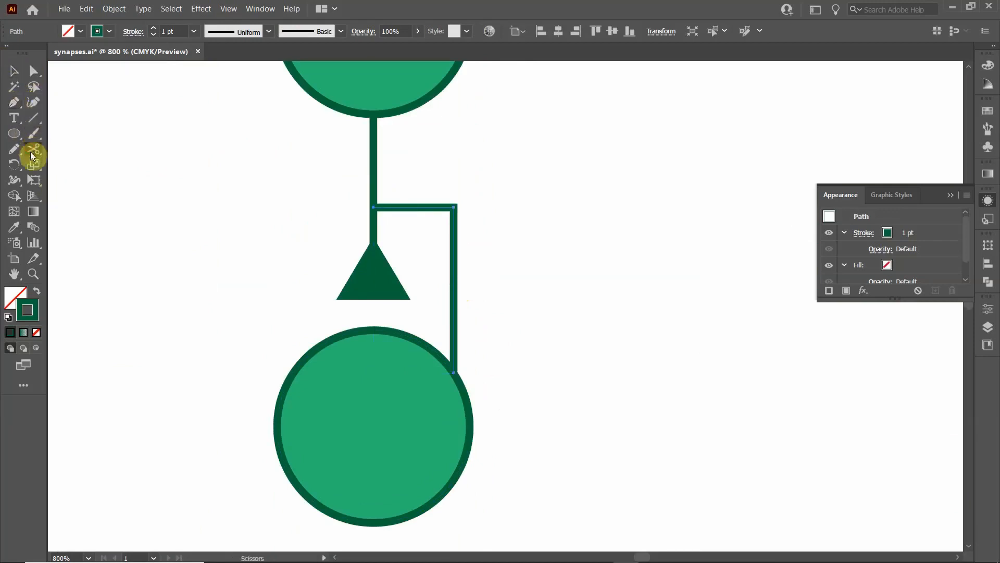
{"action": "left_click", "coordinate": [454, 241]}
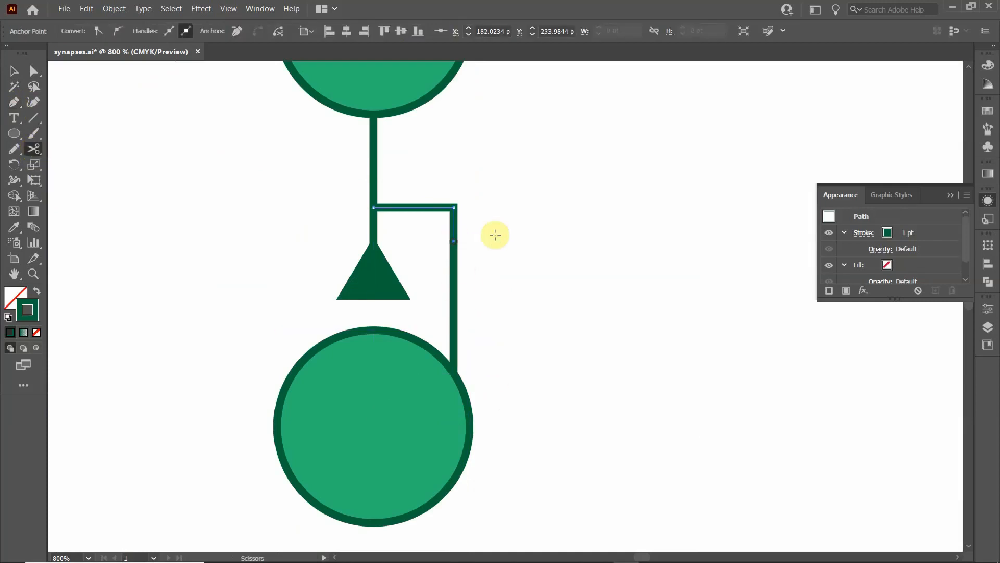
Cut the branch's vertical segment again at about Y 246.5 pt, just above the lower circle, separating its middle section
{"action": "left_click", "coordinate": [453, 334]}
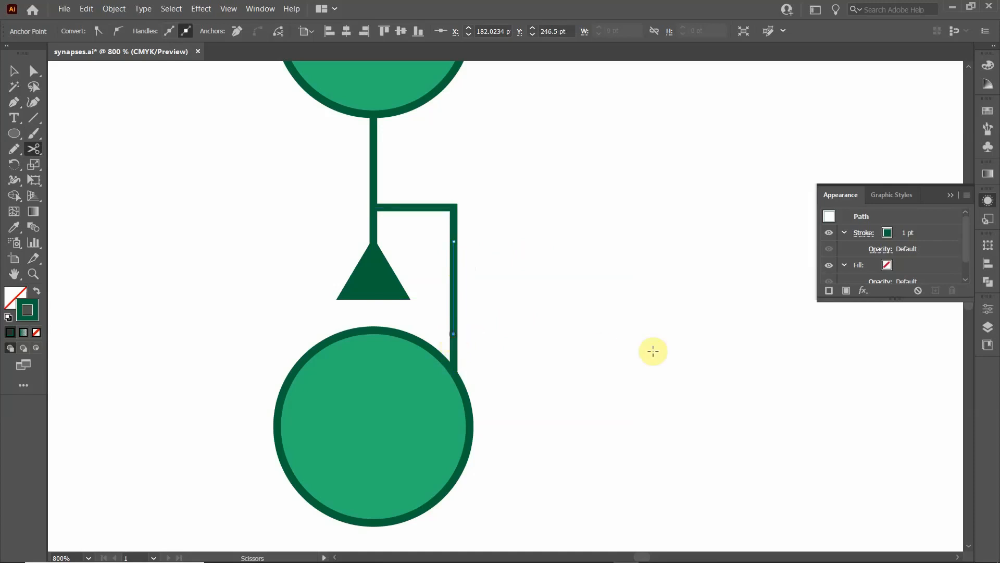
{"action": "left_click", "coordinate": [14, 71]}
{"action": "left_click", "coordinate": [521, 263]}
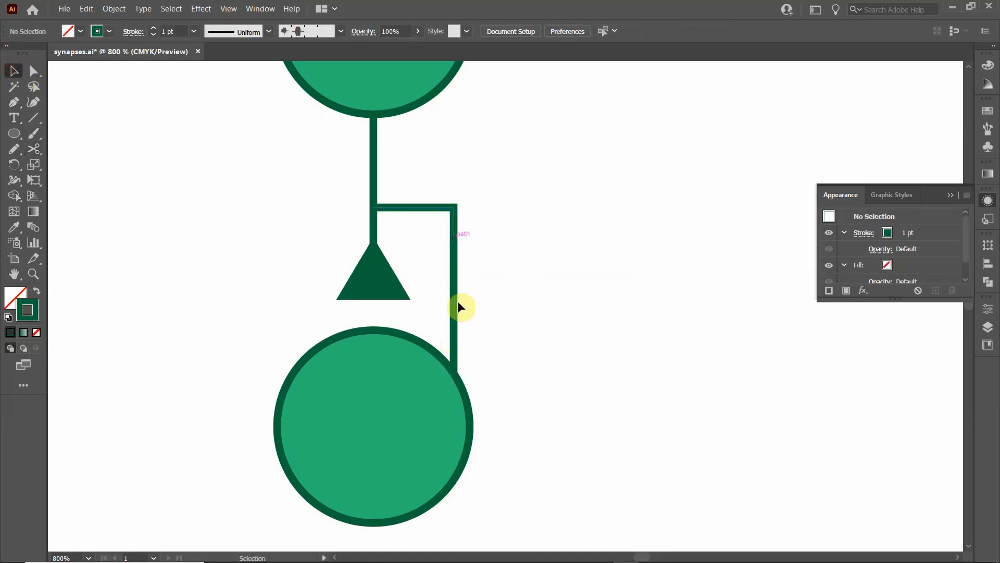
{"action": "left_click", "coordinate": [454, 281]}
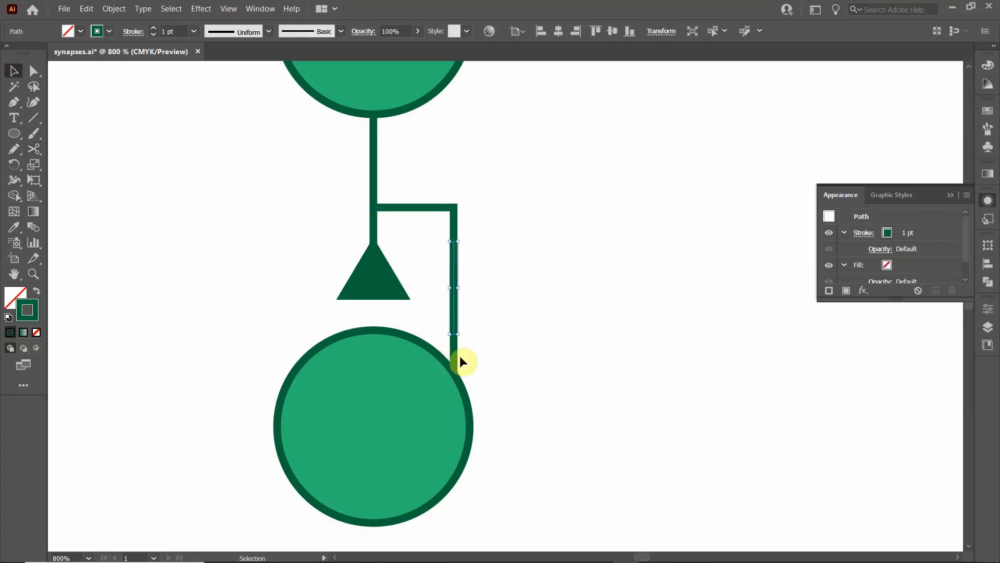
{"action": "left_click", "coordinate": [478, 284]}
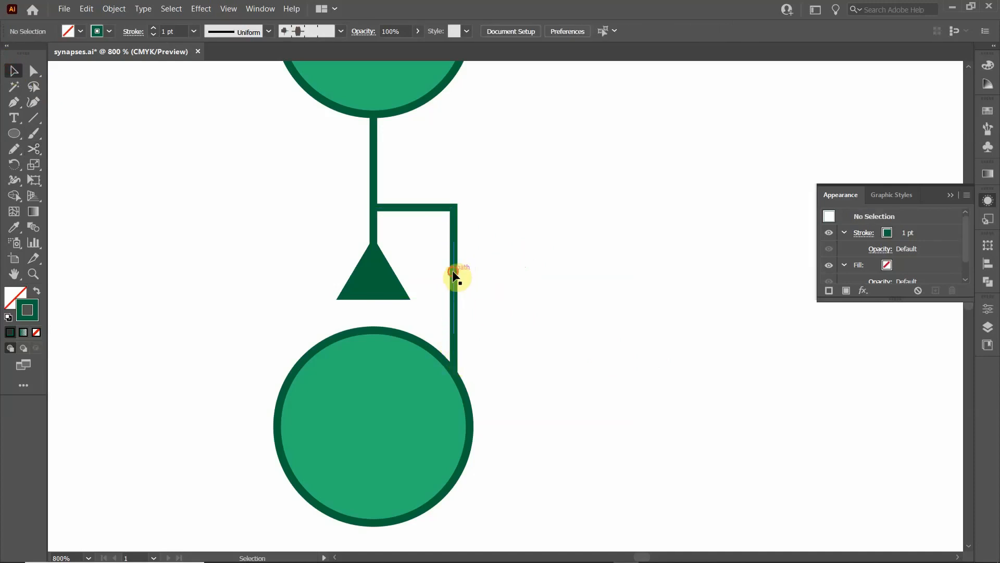
Apply a Zig Zag effect to the middle section of the vertical branch line with 6 ridges per segment
{"action": "left_click", "coordinate": [452, 303]}
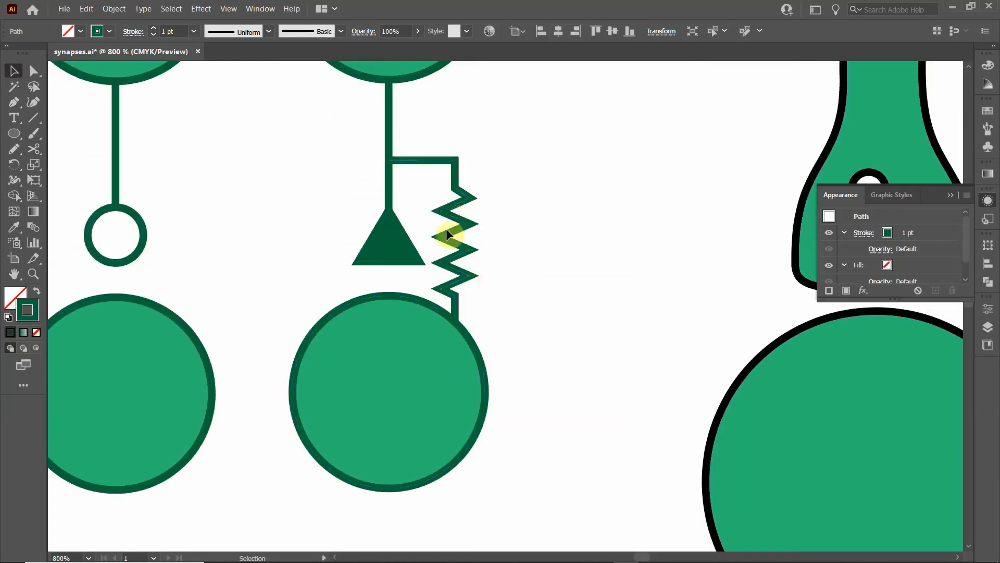
{"action": "scroll", "coordinate": [440, 312], "scroll_direction": "down", "scroll_amount": 2}
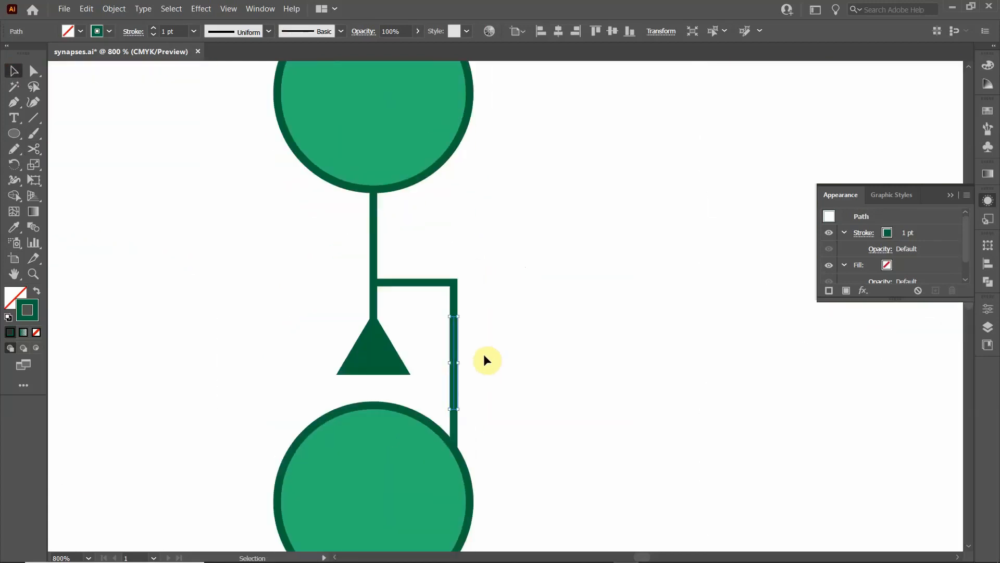
{"action": "left_click", "coordinate": [438, 369]}
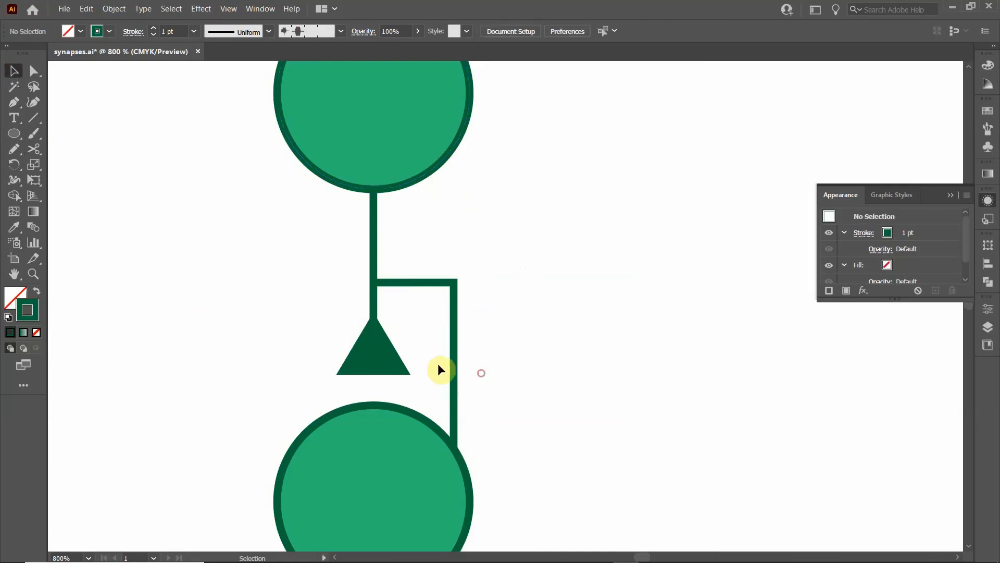
{"action": "left_click", "coordinate": [453, 401]}
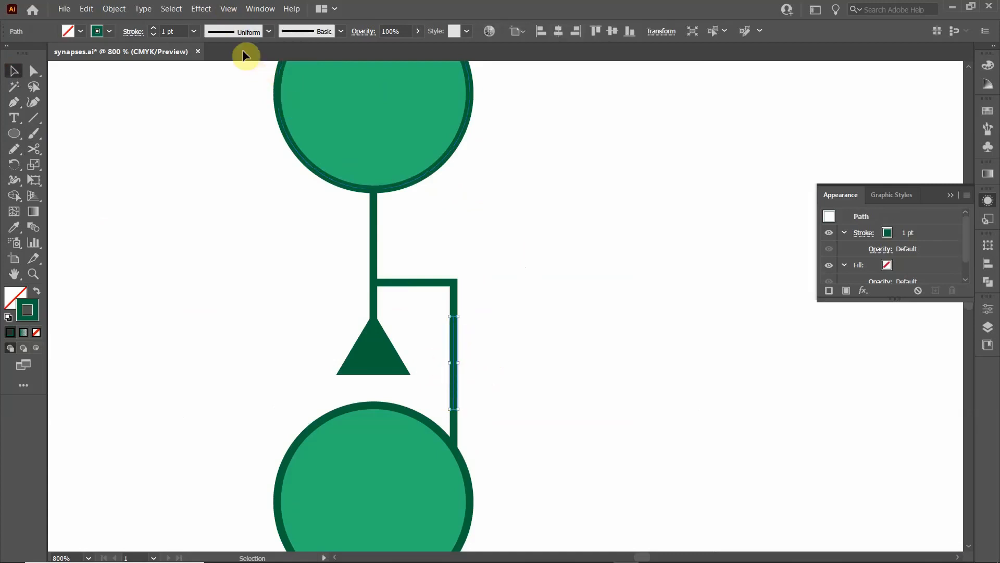
{"action": "left_click", "coordinate": [206, 8]}
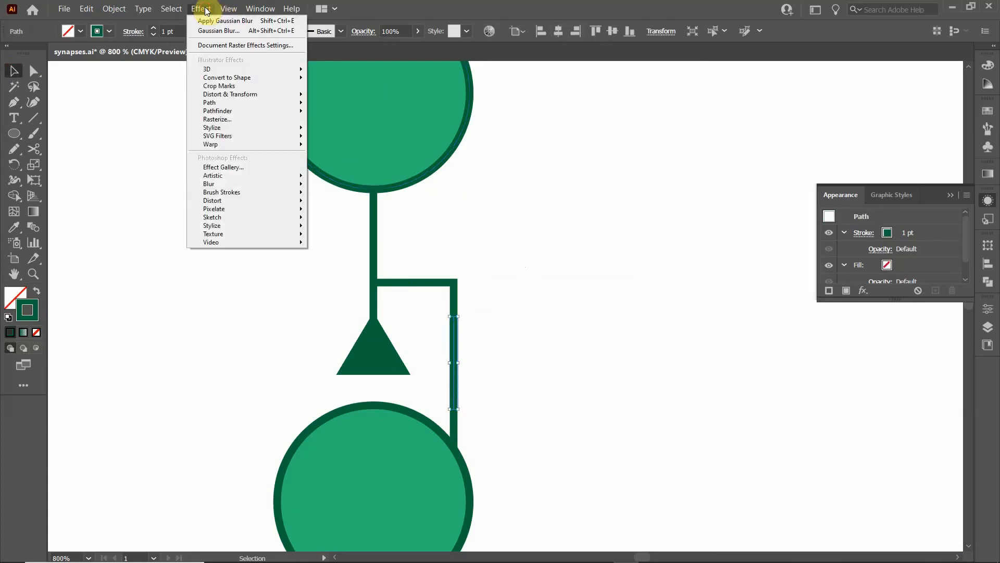
{"action": "mouse_move", "coordinate": [223, 97]}
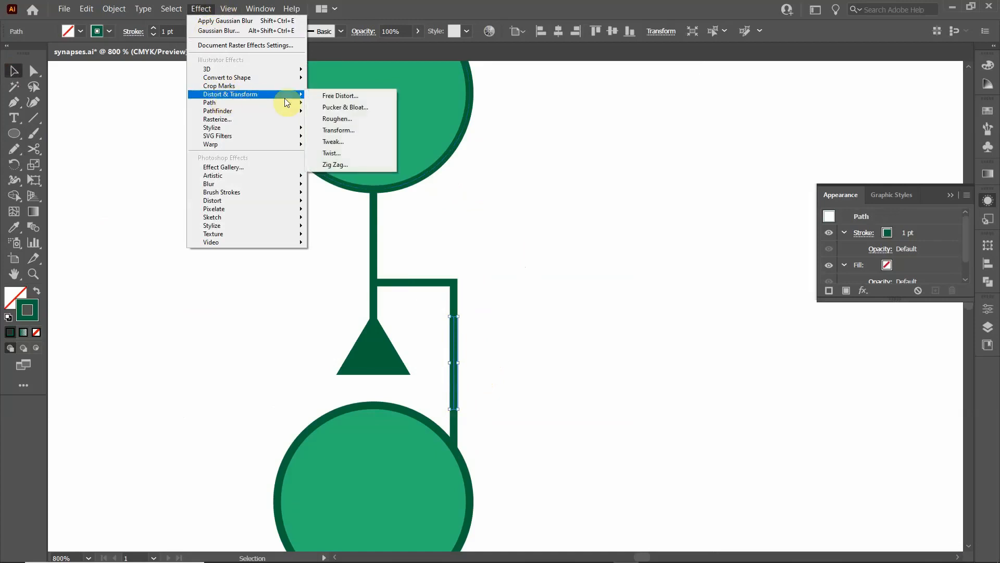
{"action": "left_click", "coordinate": [341, 165]}
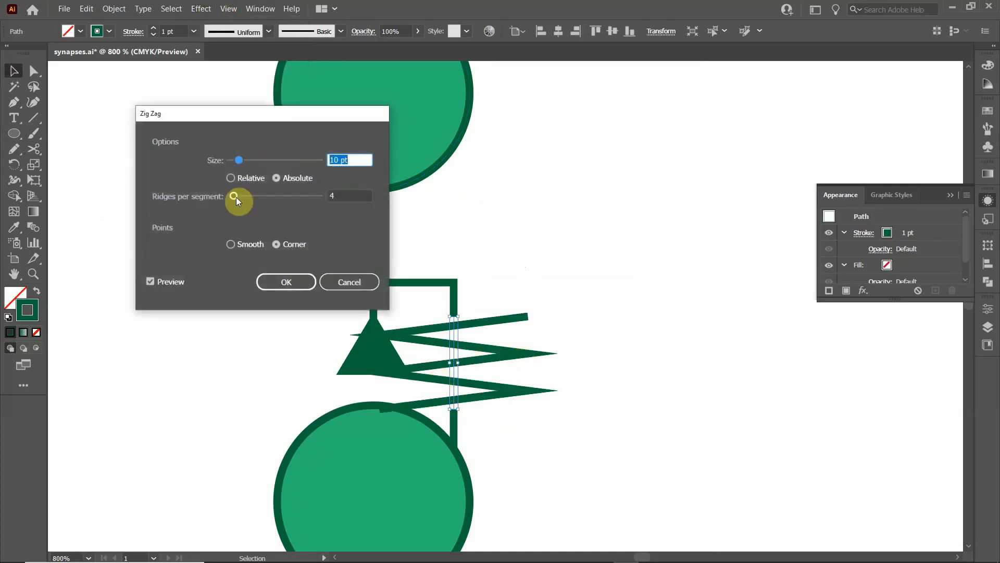
{"action": "left_click", "coordinate": [349, 194]}
{"action": "key", "text": "Up"}
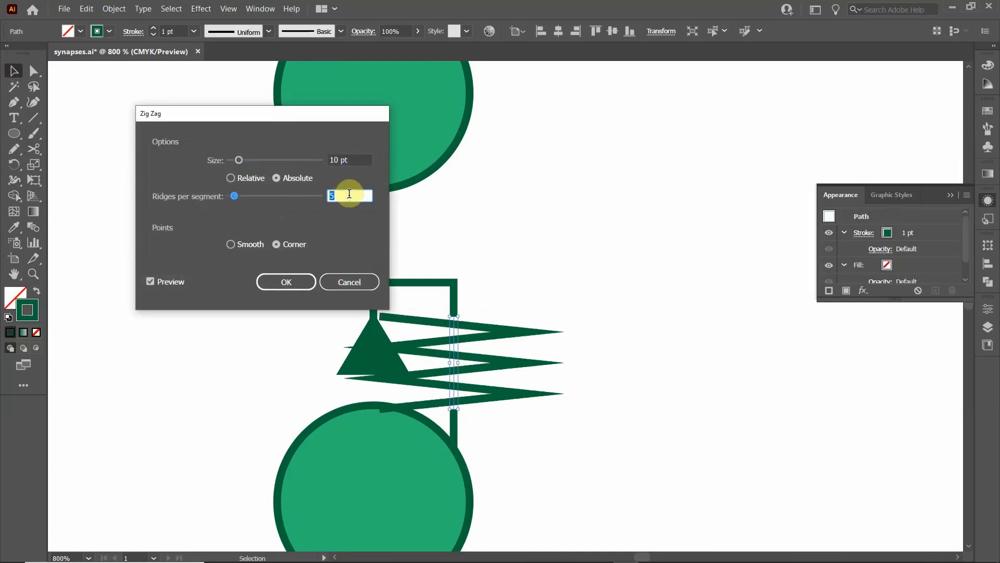
{"action": "key", "text": "Up"}
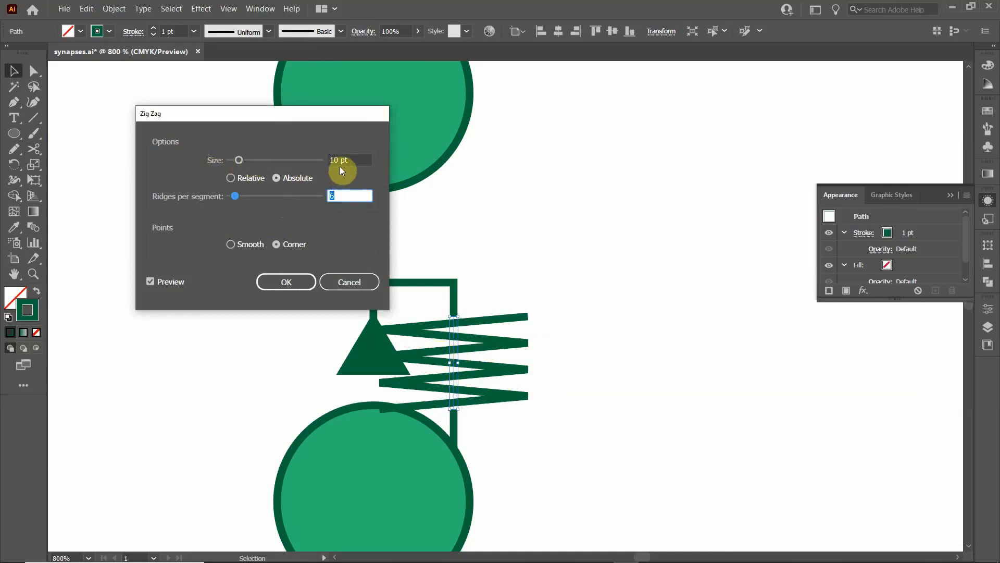
Set the Zig Zag effect's absolute size to 2 pt and apply it with corner points
{"action": "left_click", "coordinate": [361, 165]}
{"action": "key", "text": "Down"}
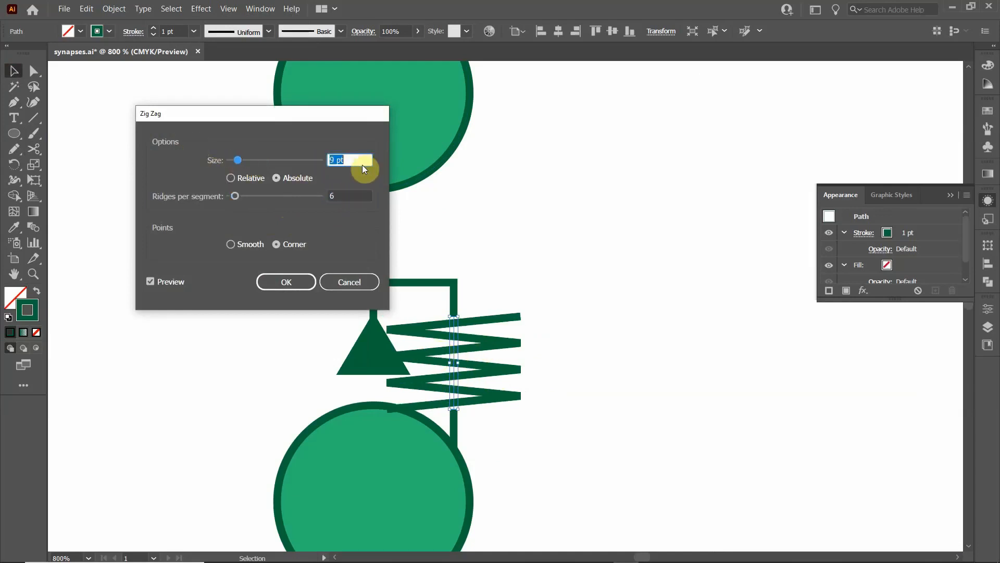
{"action": "key", "text": "Down"}
{"action": "key", "text": "Down"}
{"action": "key", "text": "Down"}
{"action": "key", "text": "Down"}
{"action": "key", "text": "Down"}
{"action": "key", "text": "Down"}
{"action": "key", "text": "Down"}
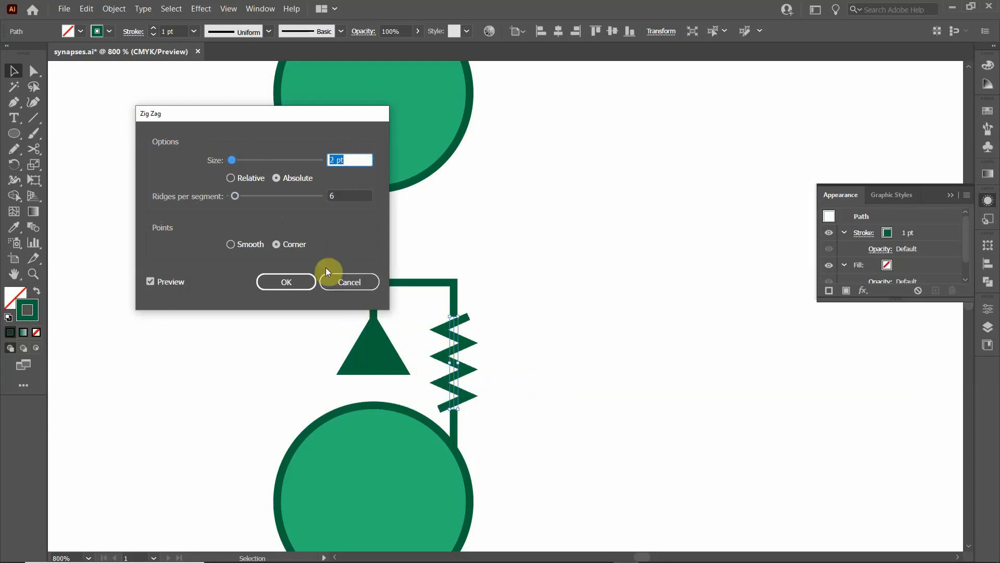
{"action": "left_click", "coordinate": [291, 283]}
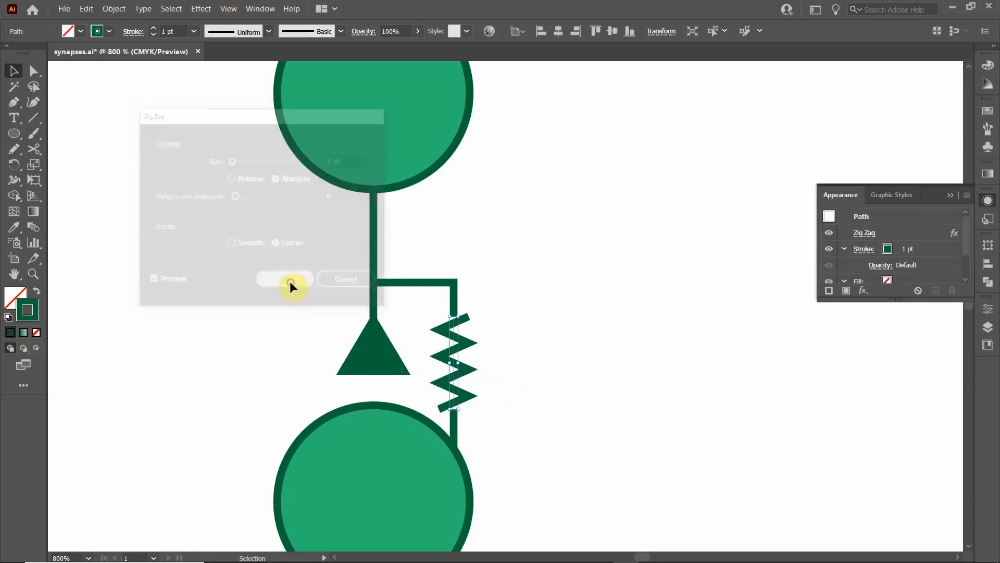
Shorten the zigzag line by about 1 pt at each end, leaving small gaps to the branch lines above and below
{"action": "left_click", "coordinate": [549, 393]}
{"action": "left_click", "coordinate": [457, 369]}
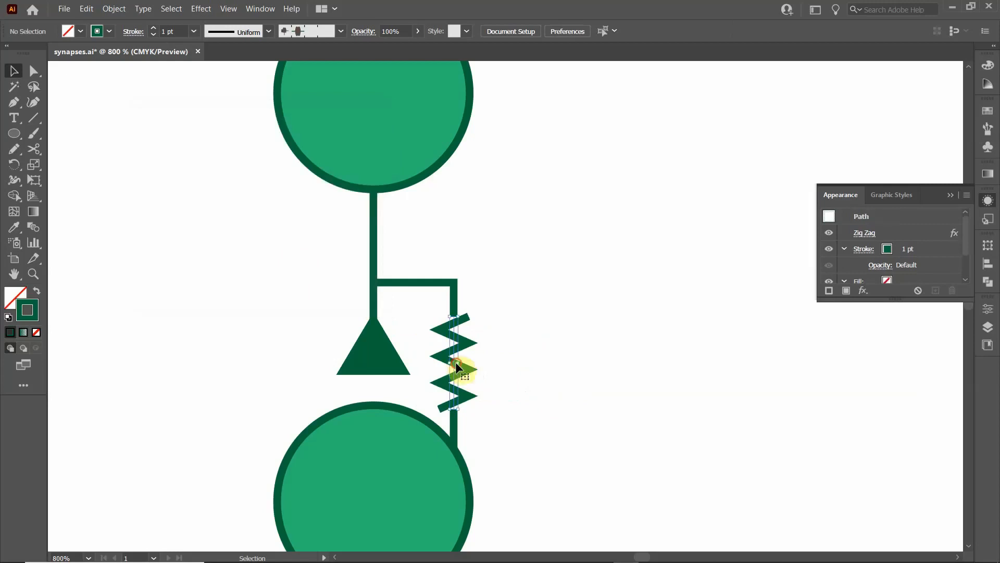
{"action": "left_click_drag", "start_coordinate": [455, 317], "coordinate": [455, 327]}
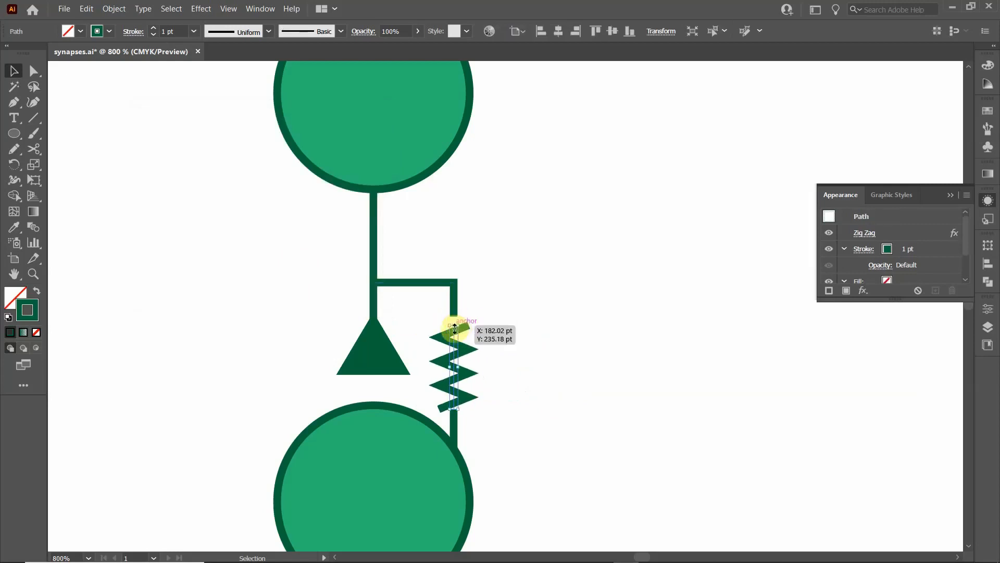
{"action": "left_click_drag", "start_coordinate": [454, 408], "coordinate": [454, 404]}
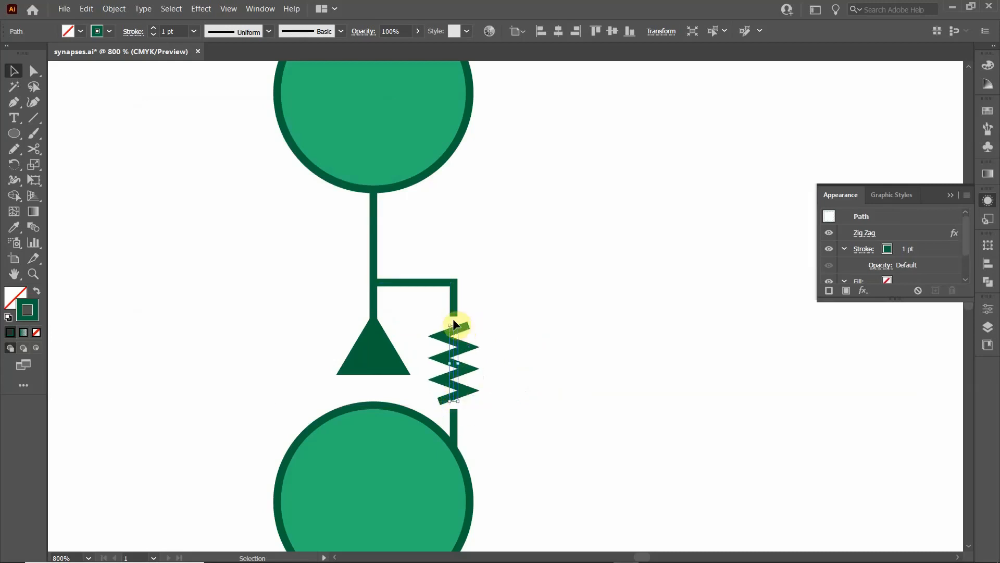
{"action": "left_click", "coordinate": [518, 342]}
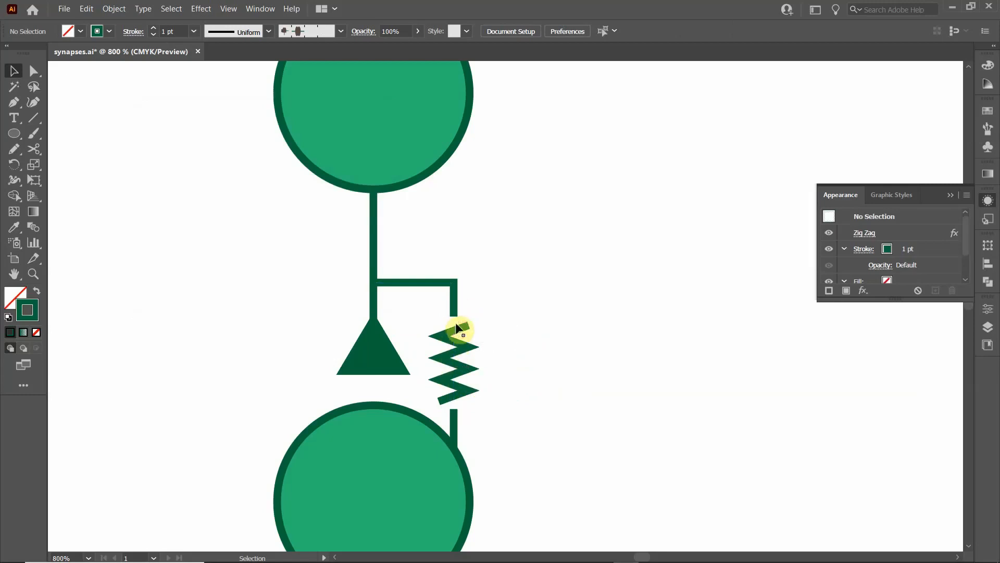
Expand the appearance of the zigzag line so the effect becomes an editable path
{"action": "left_click", "coordinate": [36, 118]}
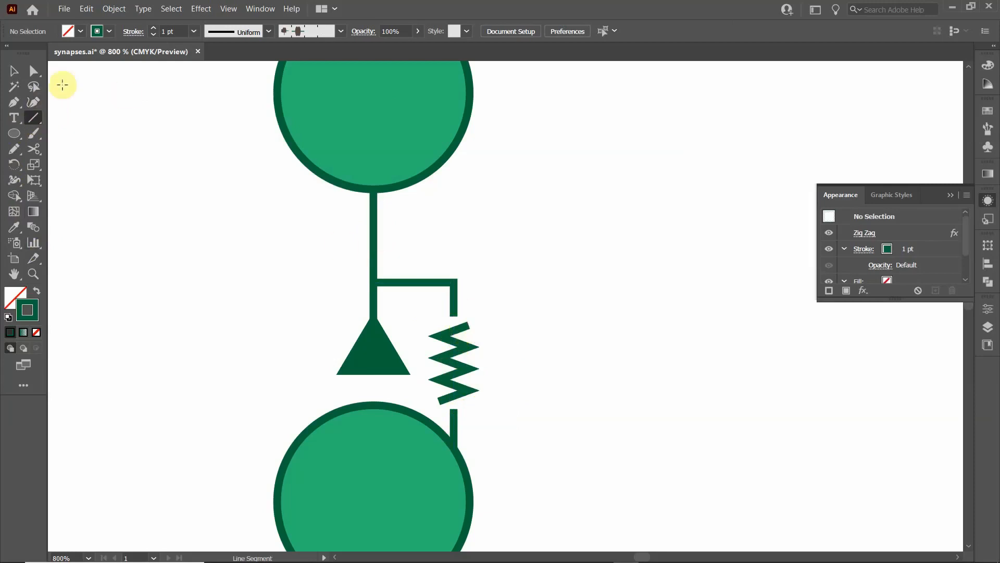
{"action": "left_click", "coordinate": [14, 70]}
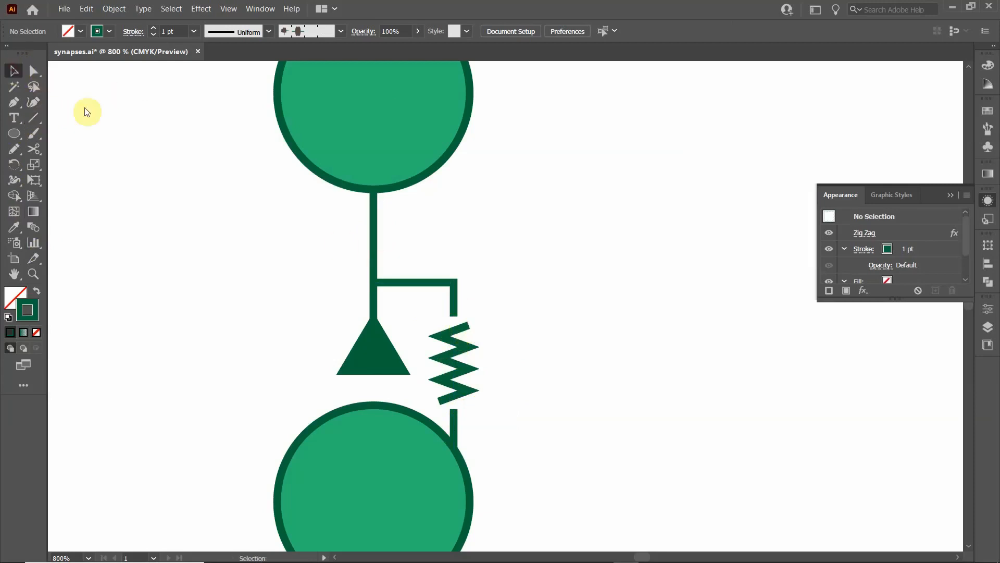
{"action": "left_click", "coordinate": [452, 359]}
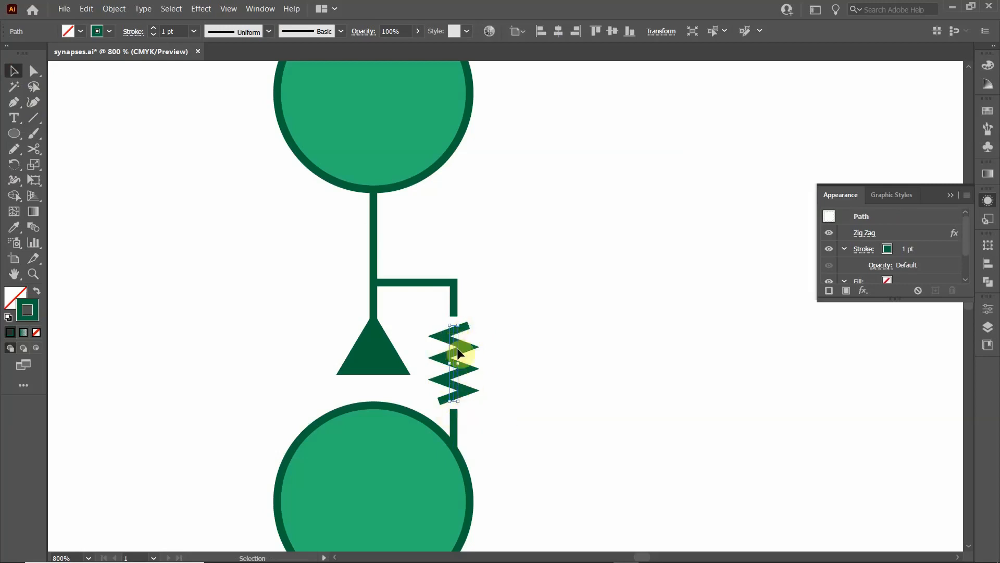
{"action": "left_click", "coordinate": [115, 8]}
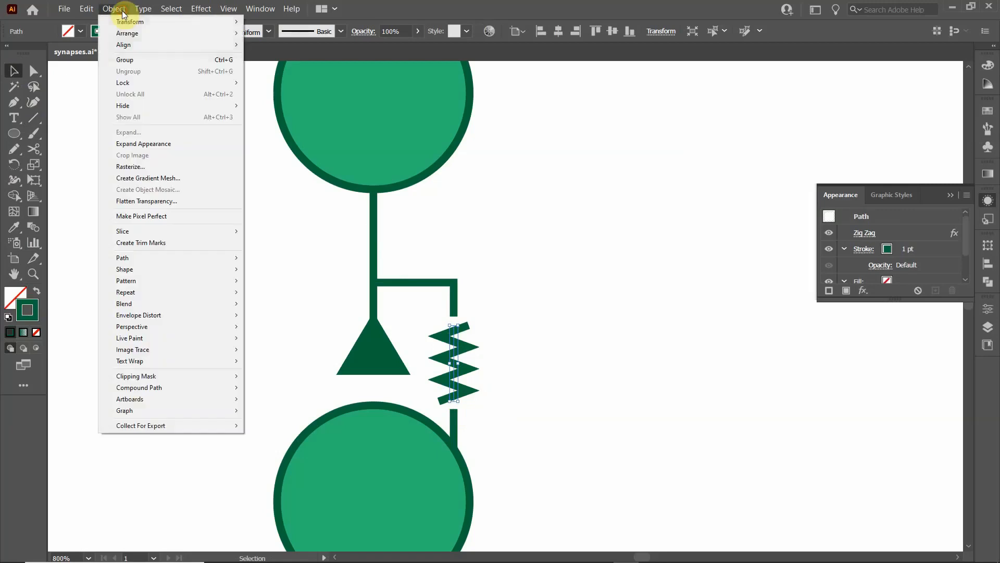
{"action": "left_click", "coordinate": [155, 146]}
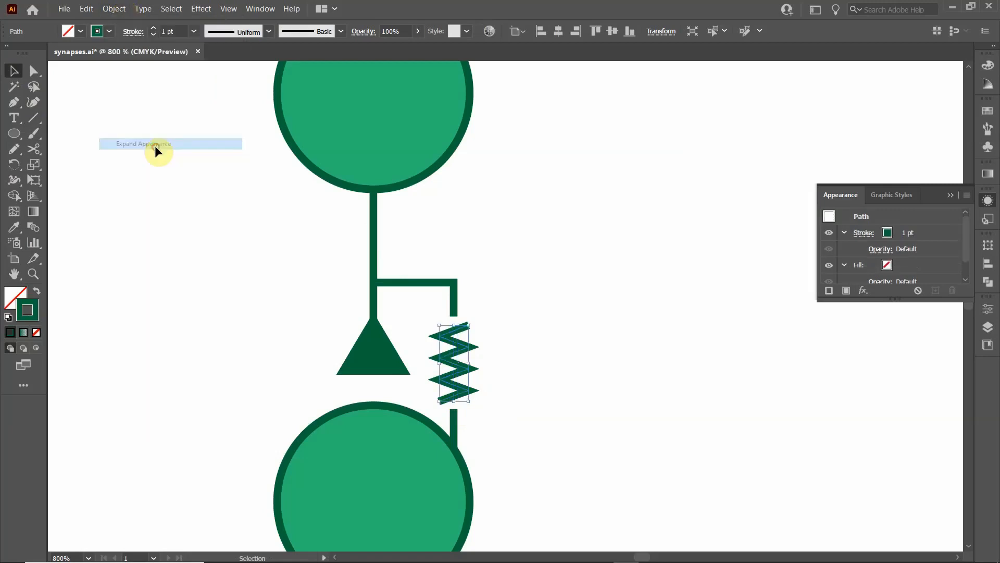
{"action": "left_click", "coordinate": [492, 379]}
{"action": "left_click", "coordinate": [448, 357]}
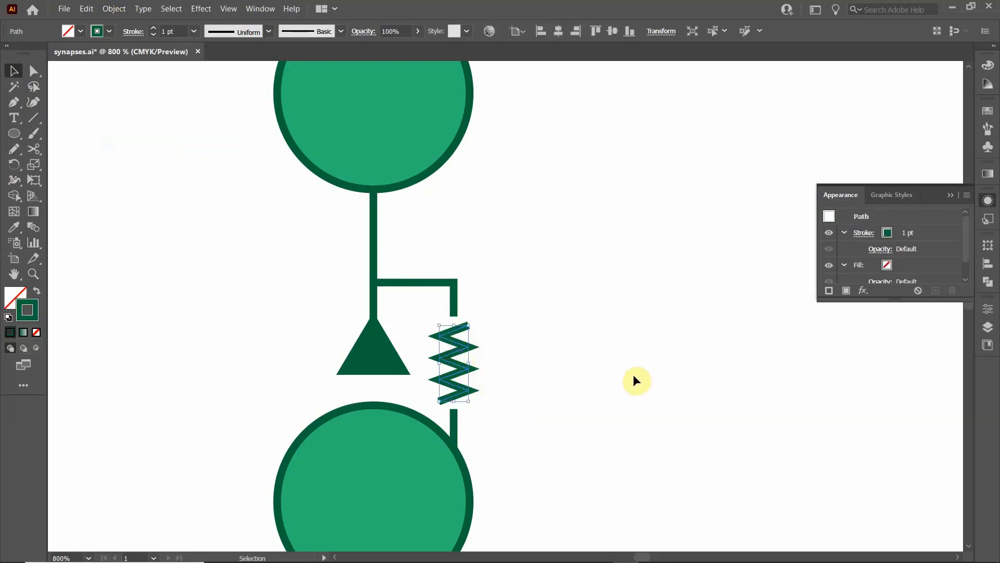
{"action": "left_click", "coordinate": [634, 377]}
Draw a connecting line about 2.33 pt long at 149° from the zigzag's upper anchor to the upper branch line's end
{"action": "left_click", "coordinate": [33, 120]}
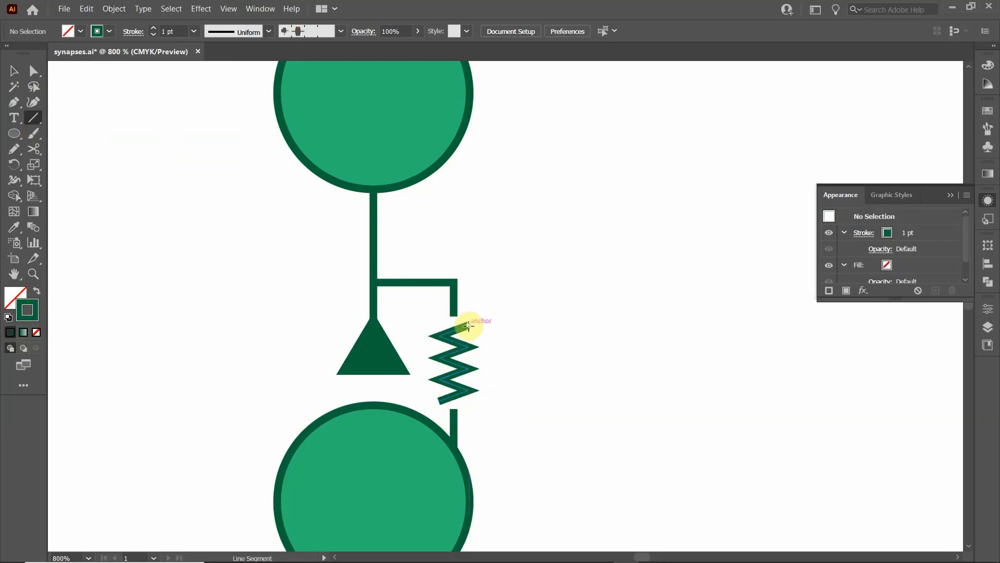
{"action": "left_click_drag", "start_coordinate": [467, 326], "coordinate": [454, 316]}
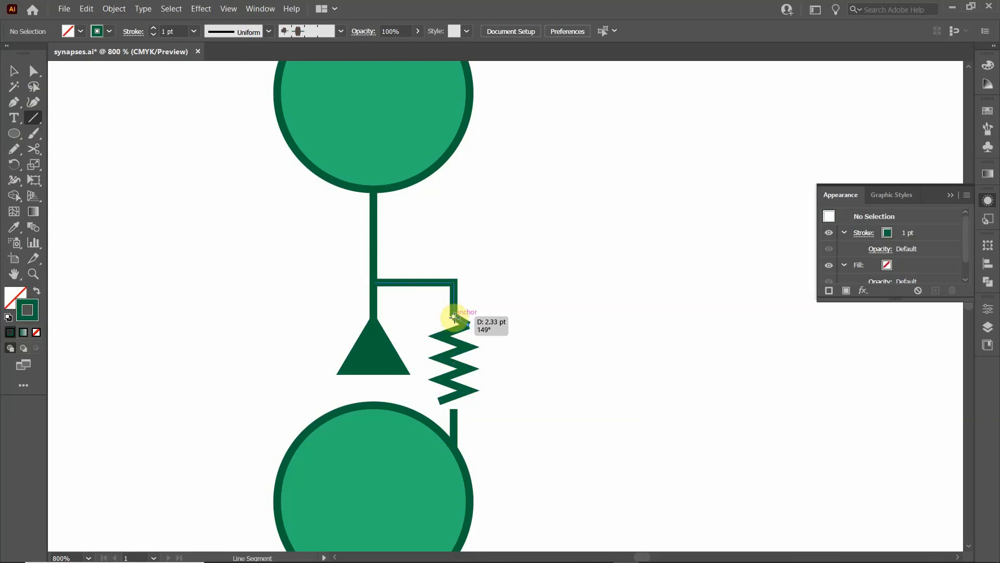
{"action": "left_click_drag", "start_coordinate": [454, 316], "coordinate": [453, 314]}
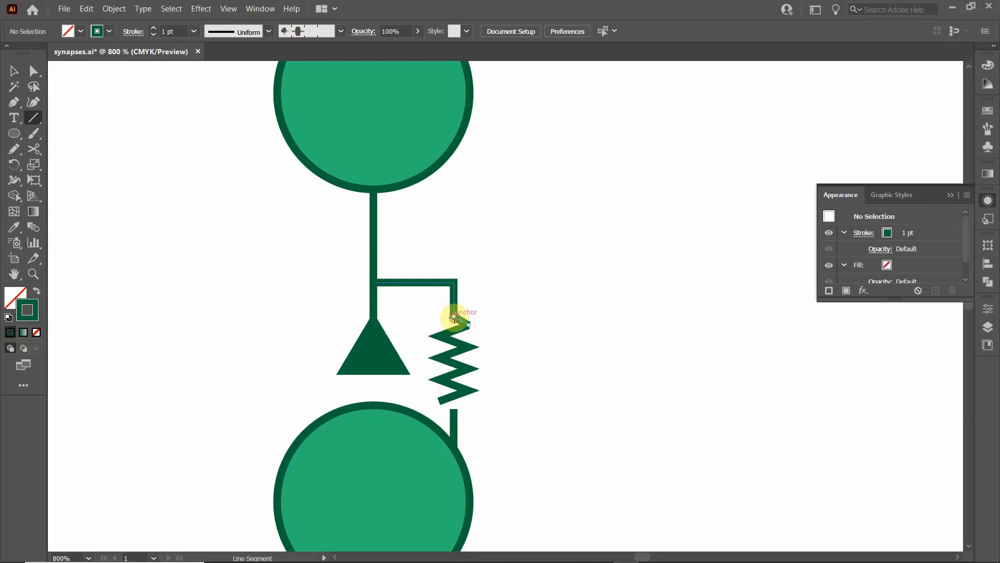
Draw a short connecting line from the zigzag's lower anchor to the top end of the lower branch line
{"action": "left_click", "coordinate": [439, 400]}
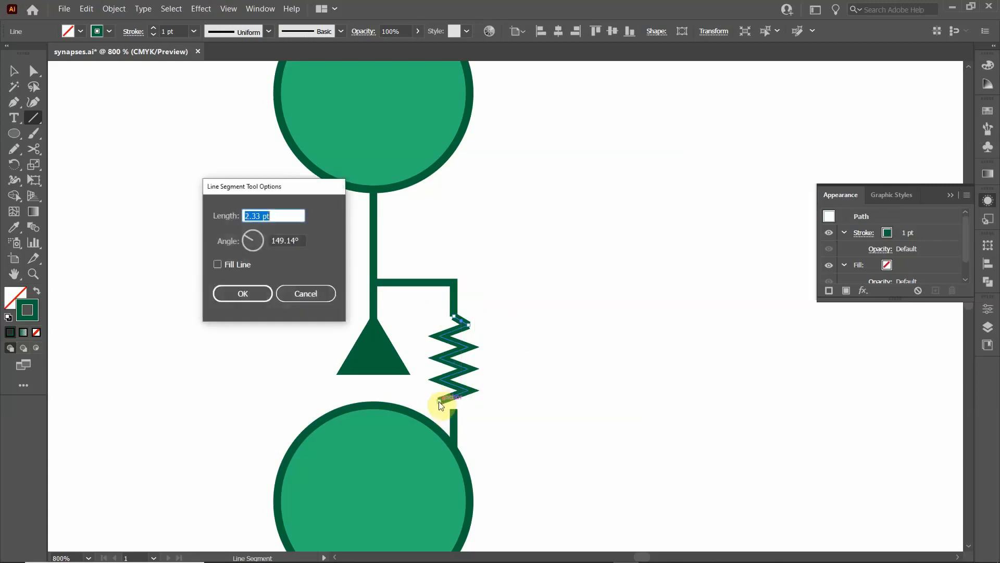
{"action": "left_click", "coordinate": [323, 296]}
{"action": "left_click_drag", "start_coordinate": [439, 402], "coordinate": [453, 410]}
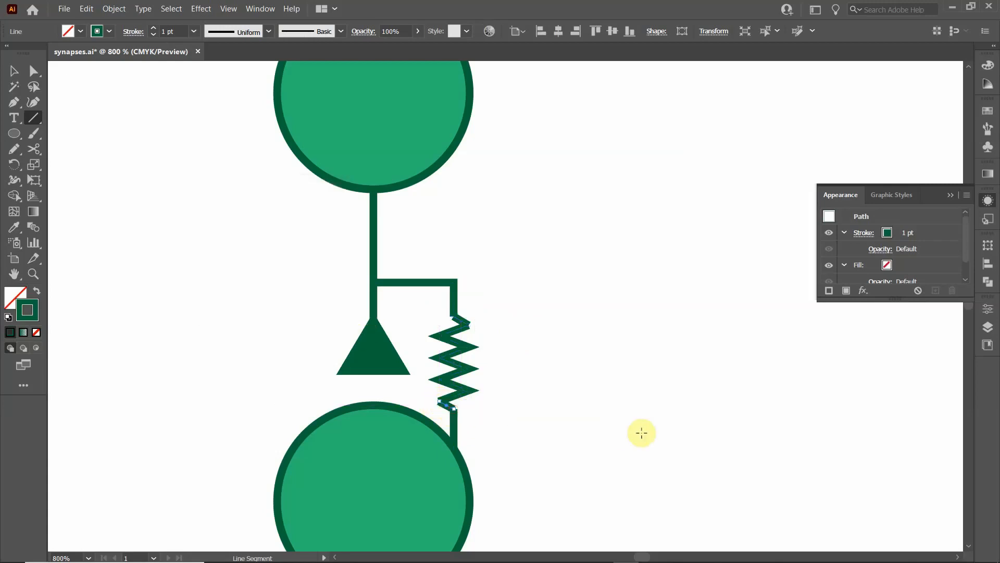
{"action": "left_click", "coordinate": [11, 71]}
{"action": "left_click", "coordinate": [172, 234]}
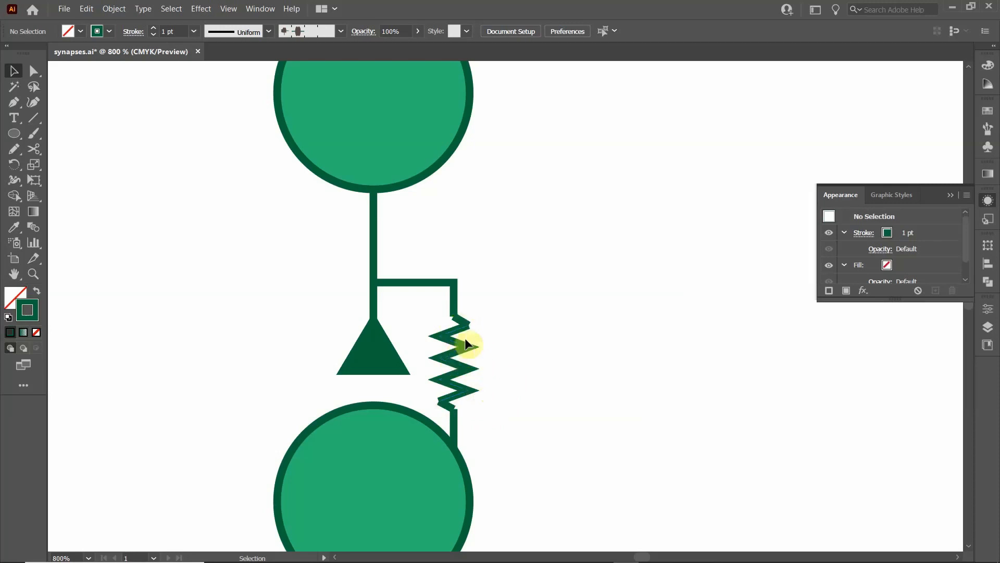
Examine closely the joints where the upper connecting line meets the branch line and the zigzag
{"action": "scroll", "coordinate": [465, 339], "scroll_direction": "up", "scroll_amount": 4}
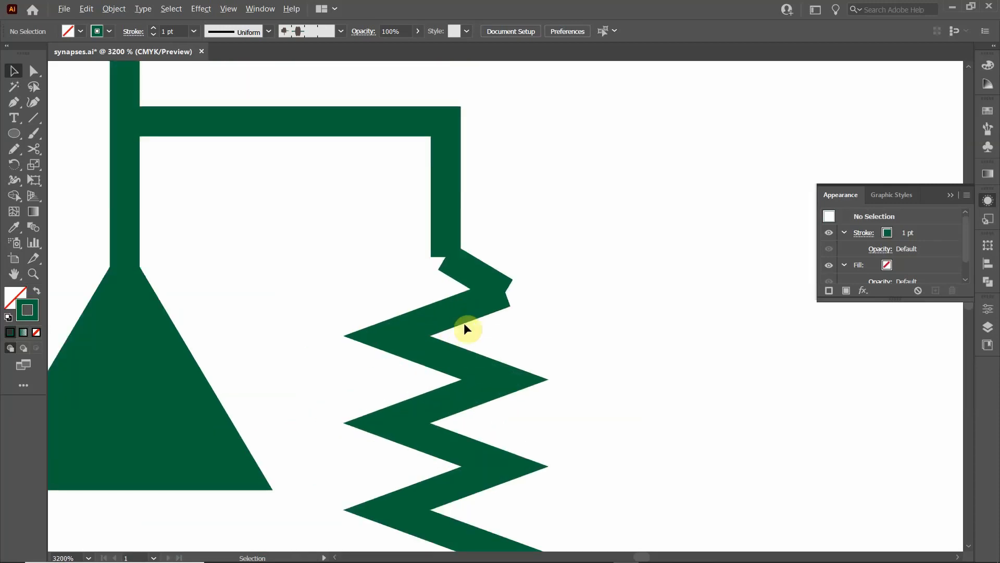
{"action": "scroll", "coordinate": [464, 323], "scroll_direction": "up", "scroll_amount": 3}
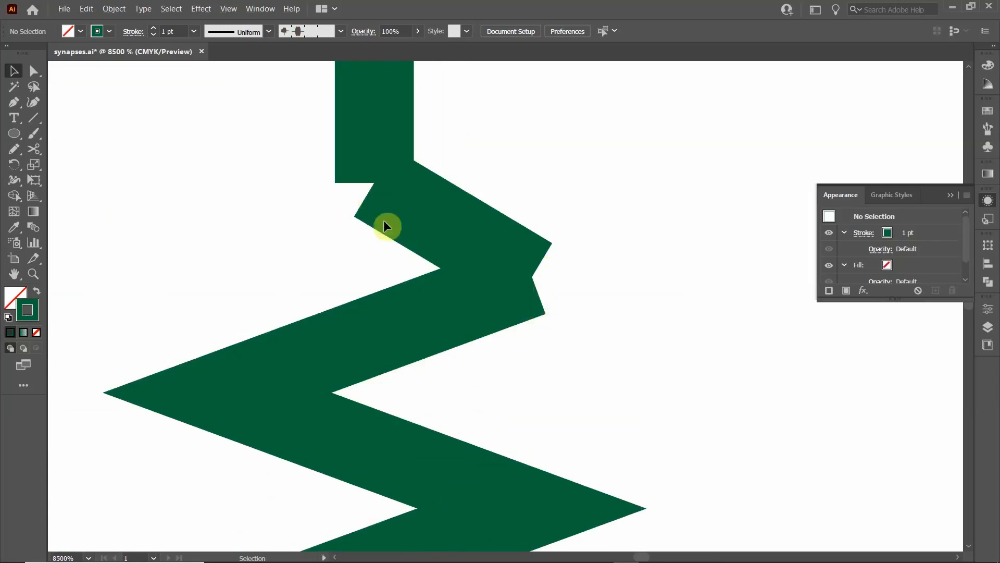
{"action": "scroll", "coordinate": [411, 349], "scroll_direction": "down", "scroll_amount": 10}
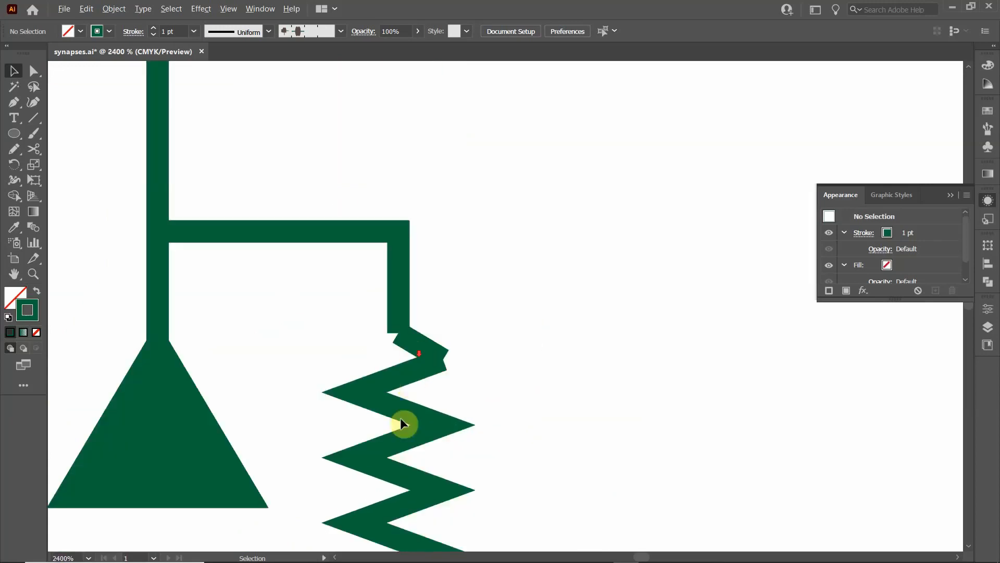
Join the side branch lines, the short connecting lines and the zigzag into one continuous path
{"action": "scroll", "coordinate": [390, 419], "scroll_direction": "up", "scroll_amount": 6}
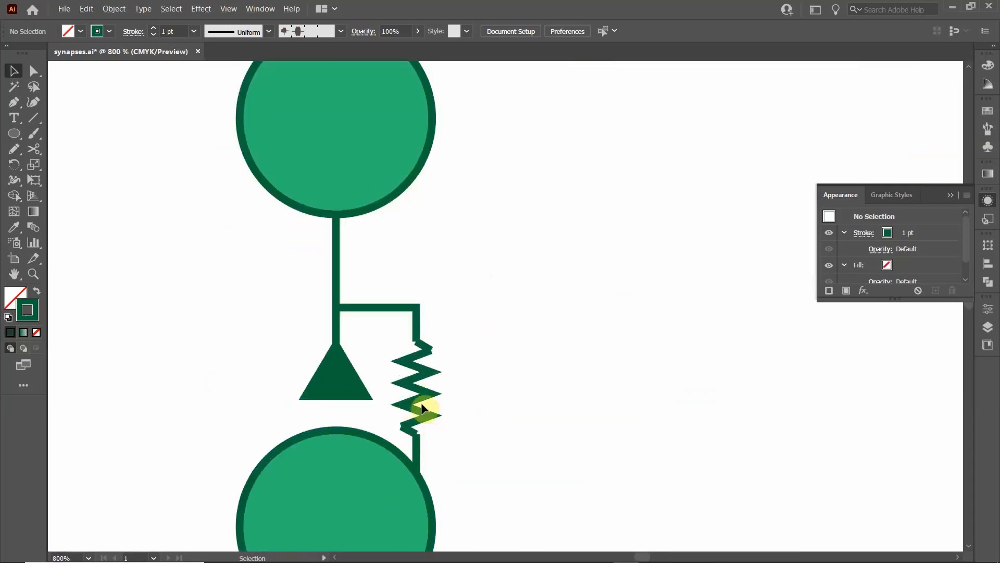
{"action": "scroll", "coordinate": [415, 437], "scroll_direction": "up", "scroll_amount": 4}
{"action": "scroll", "coordinate": [415, 436], "scroll_direction": "down", "scroll_amount": 1}
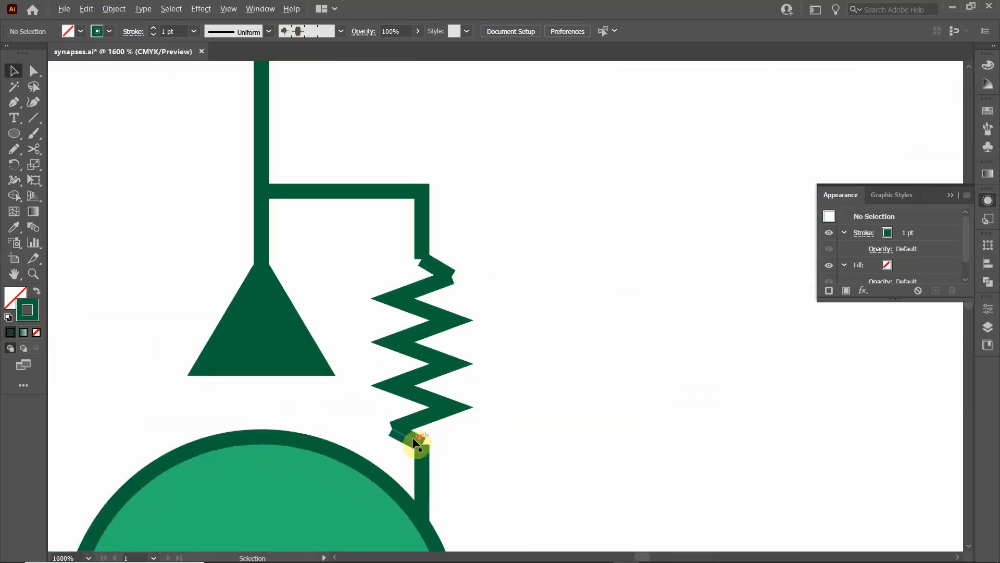
{"action": "left_click_drag", "start_coordinate": [378, 188], "coordinate": [509, 453]}
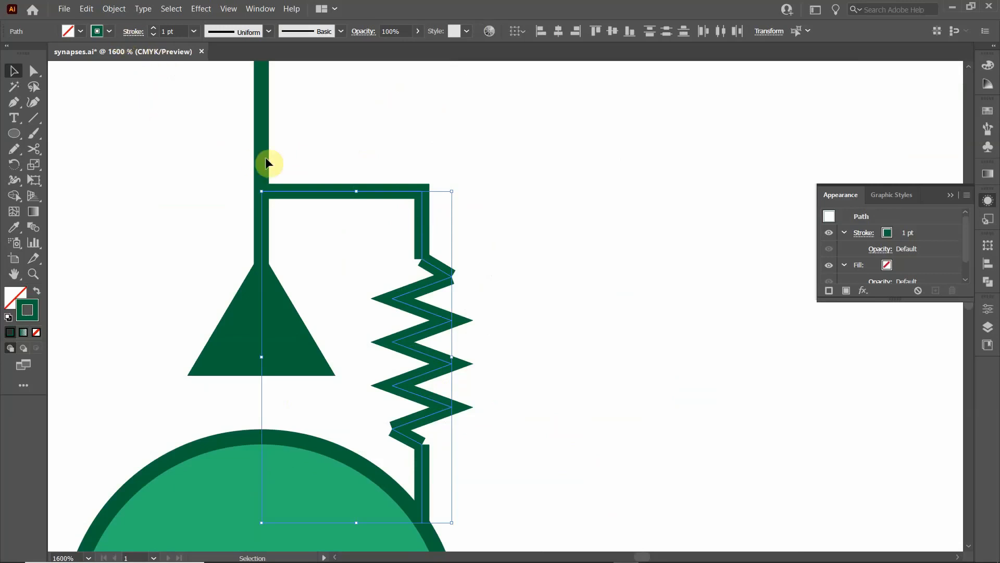
{"action": "key", "text": "ctrl+j"}
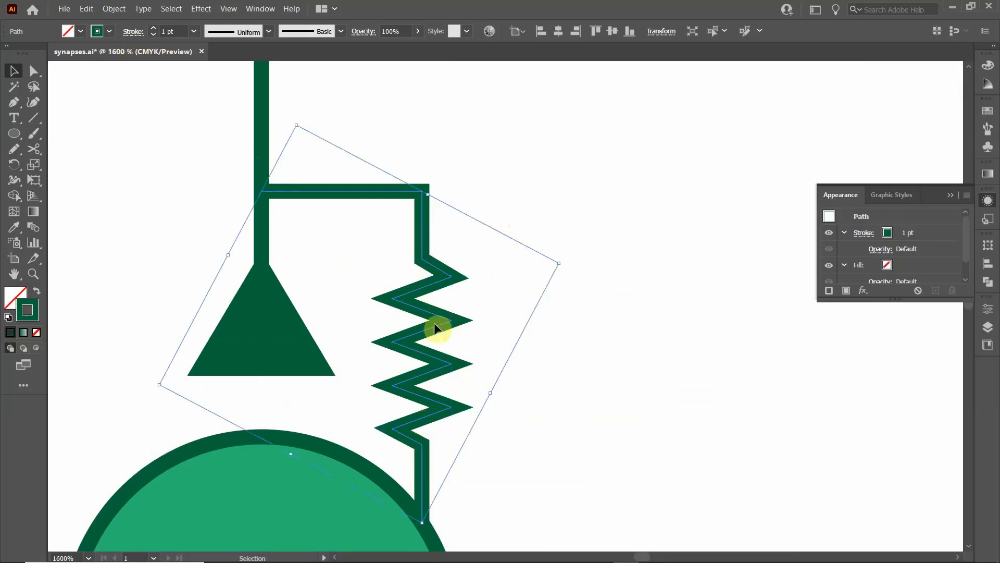
{"action": "left_click", "coordinate": [541, 395]}
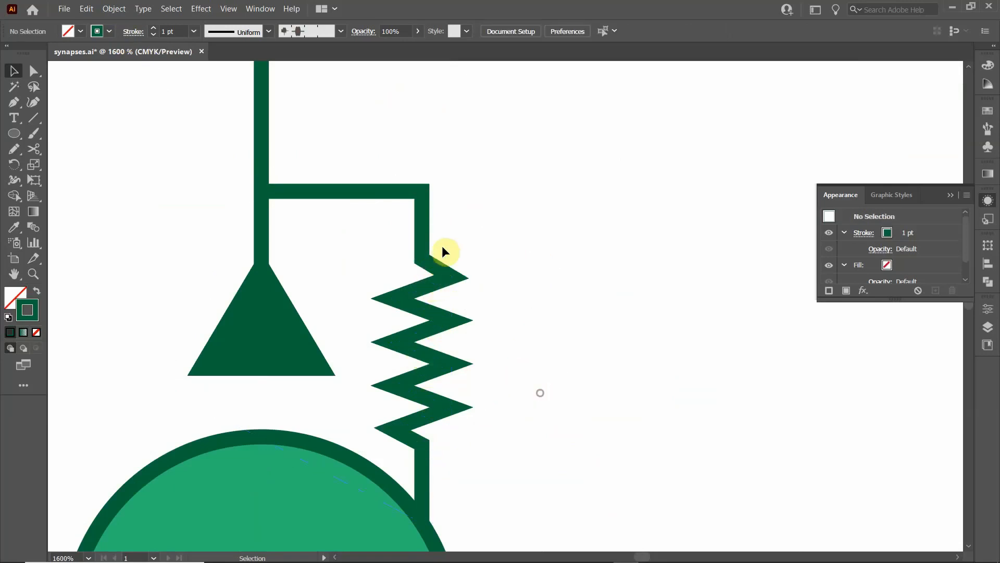
Try a bevel join on the corners of the joined resistor path's stroke and return them to a miter join
{"action": "scroll", "coordinate": [478, 464], "scroll_direction": "down", "scroll_amount": 4}
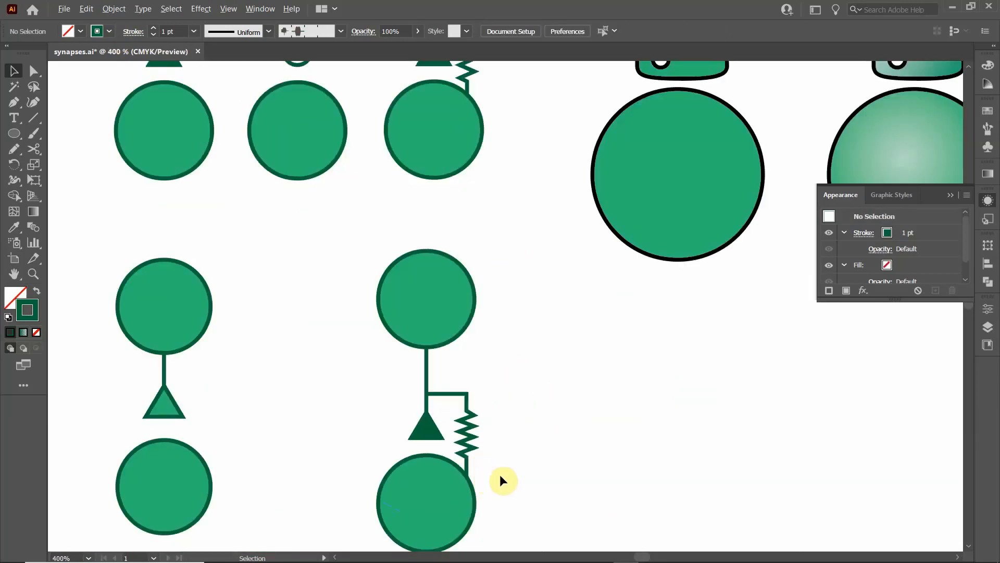
{"action": "scroll", "coordinate": [499, 475], "scroll_direction": "down", "scroll_amount": 2}
{"action": "scroll", "coordinate": [499, 475], "scroll_direction": "up", "scroll_amount": 1}
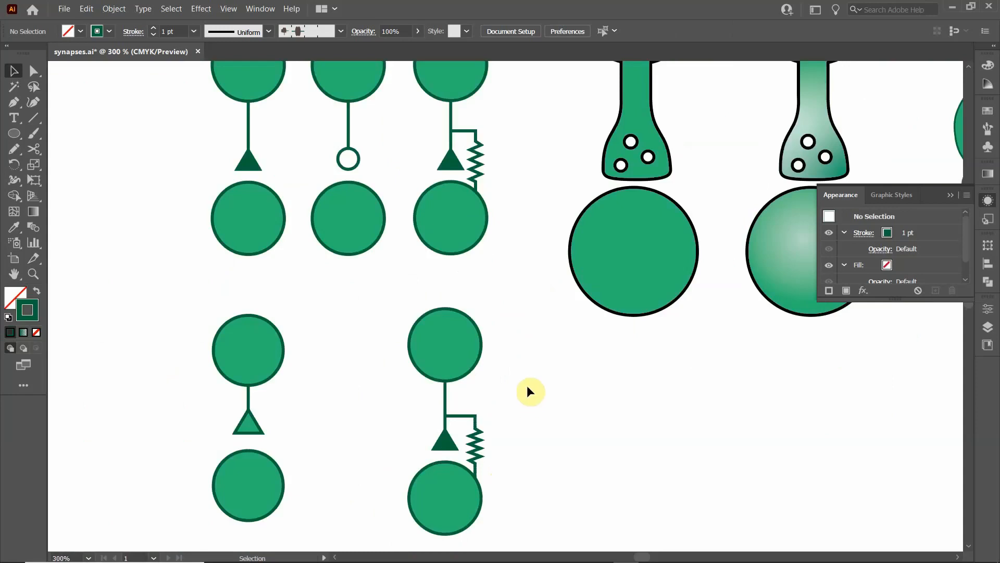
{"action": "left_click", "coordinate": [475, 443]}
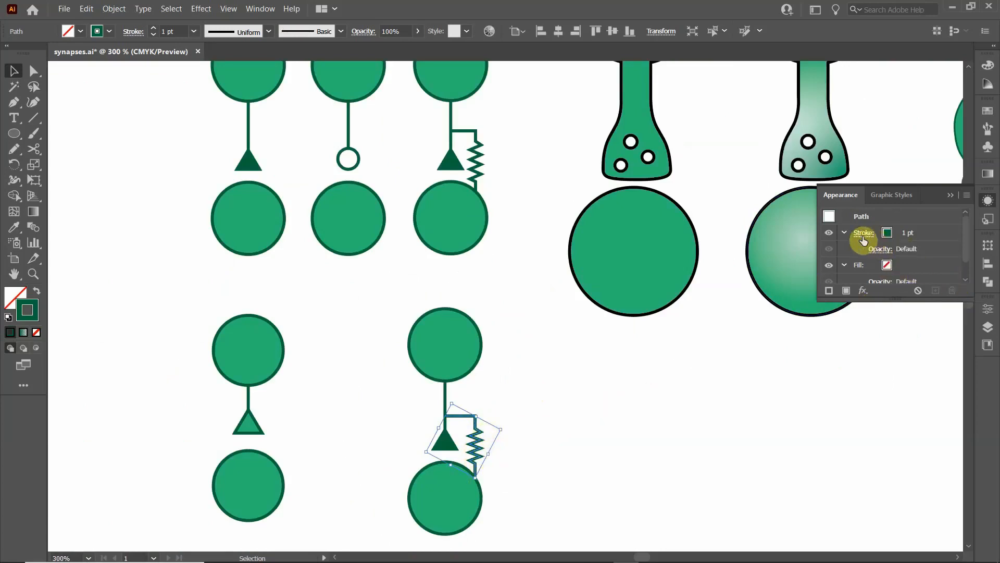
{"action": "left_click", "coordinate": [950, 195]}
{"action": "left_click", "coordinate": [990, 201]}
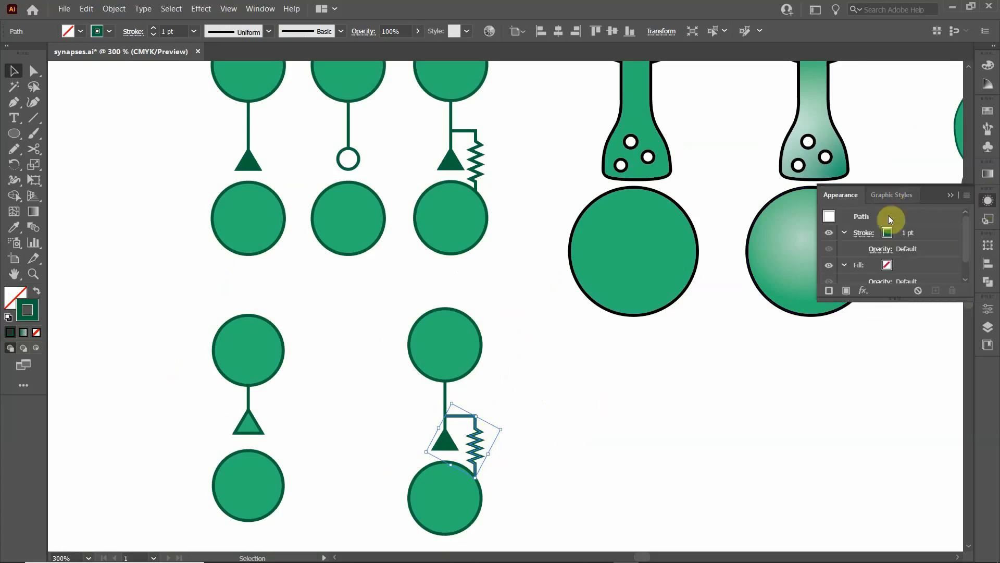
{"action": "left_click", "coordinate": [863, 232]}
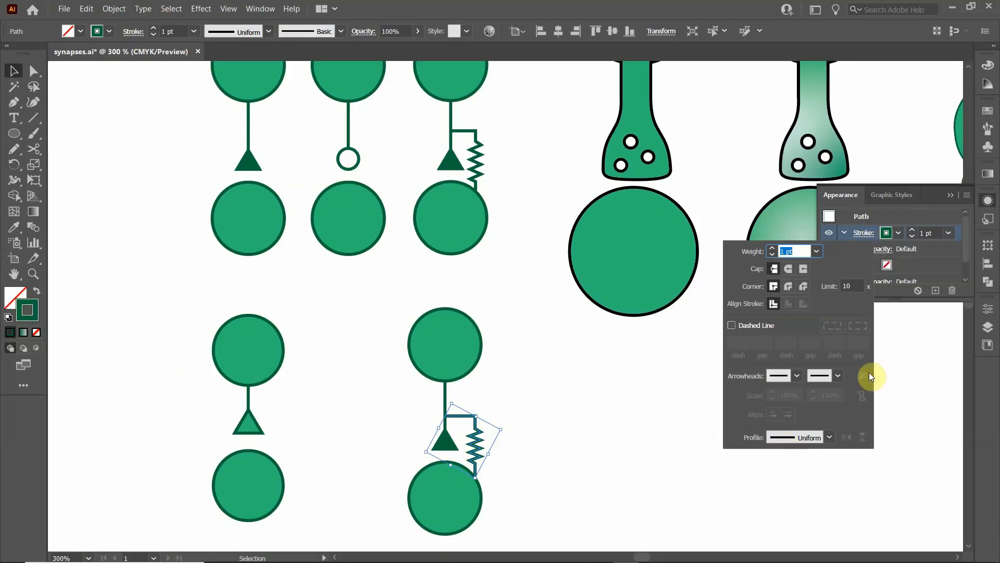
{"action": "left_click", "coordinate": [800, 286]}
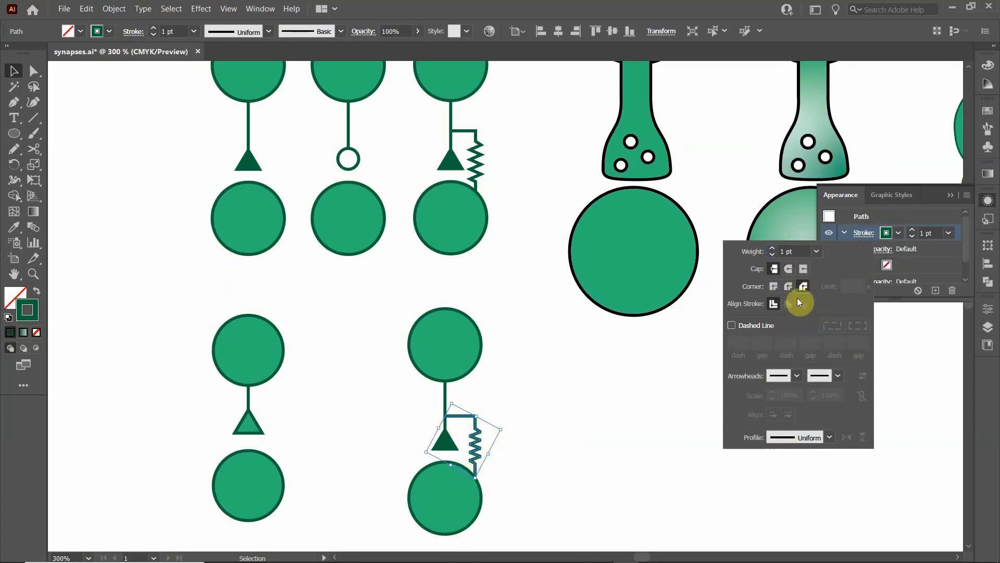
{"action": "left_click", "coordinate": [775, 285]}
{"action": "left_click", "coordinate": [552, 438]}
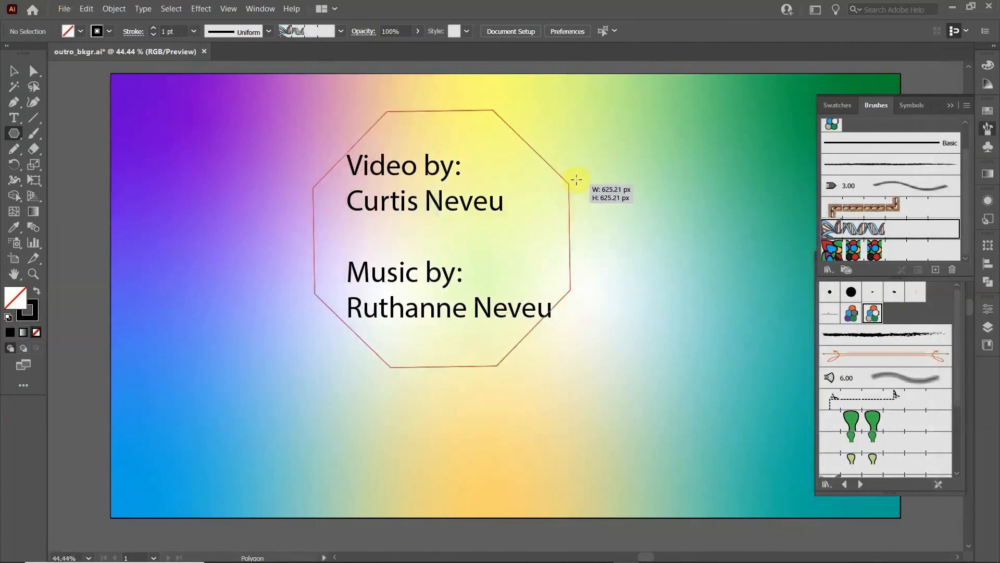
Draw a large octagon around the credits text in outro_bkgr.ai
{"action": "left_click_drag", "start_coordinate": [577, 174], "coordinate": [592, 174]}
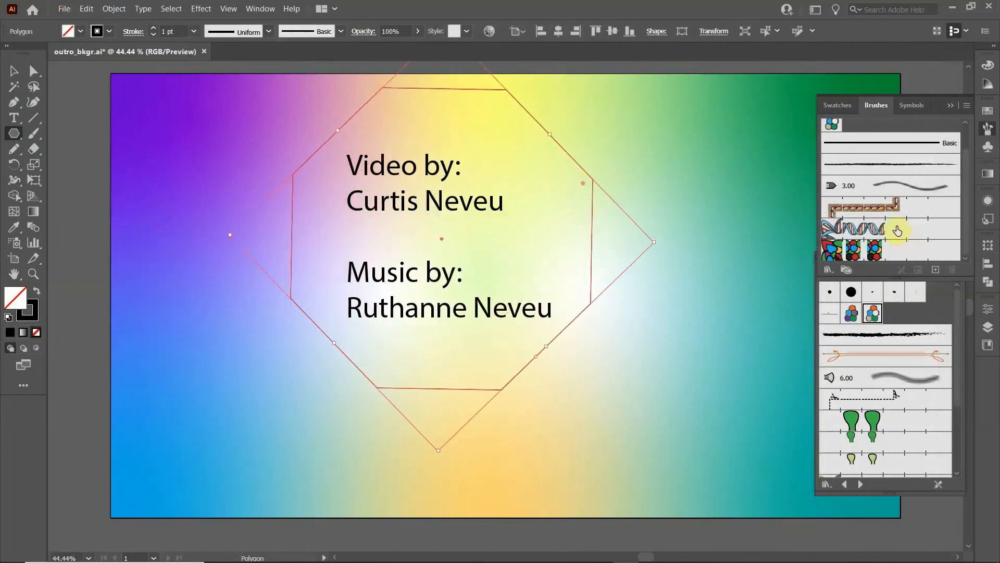